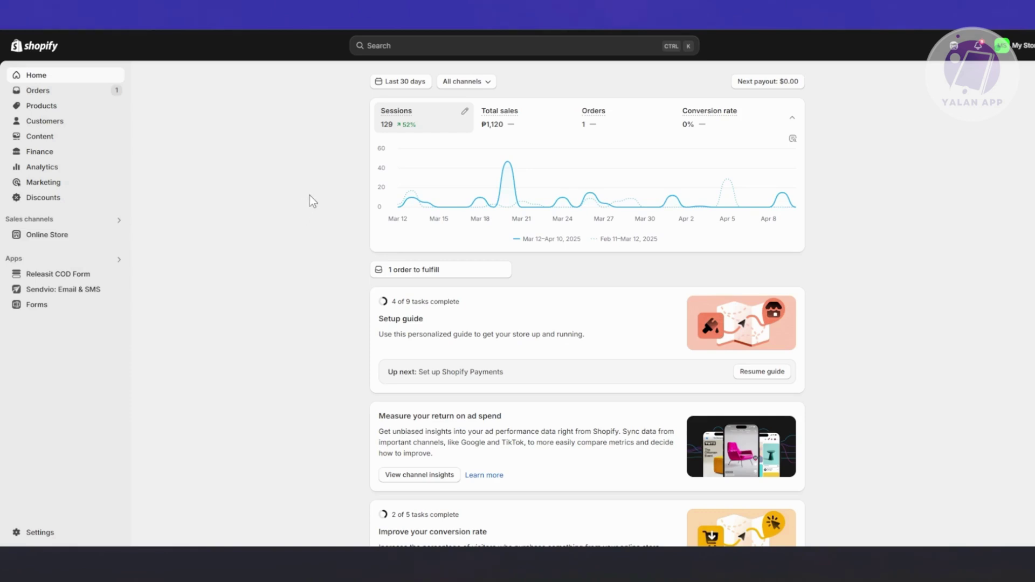
Scroll through the Home dashboard's sessions, sales and setup guide.
scroll(308, 200, "down", 3)
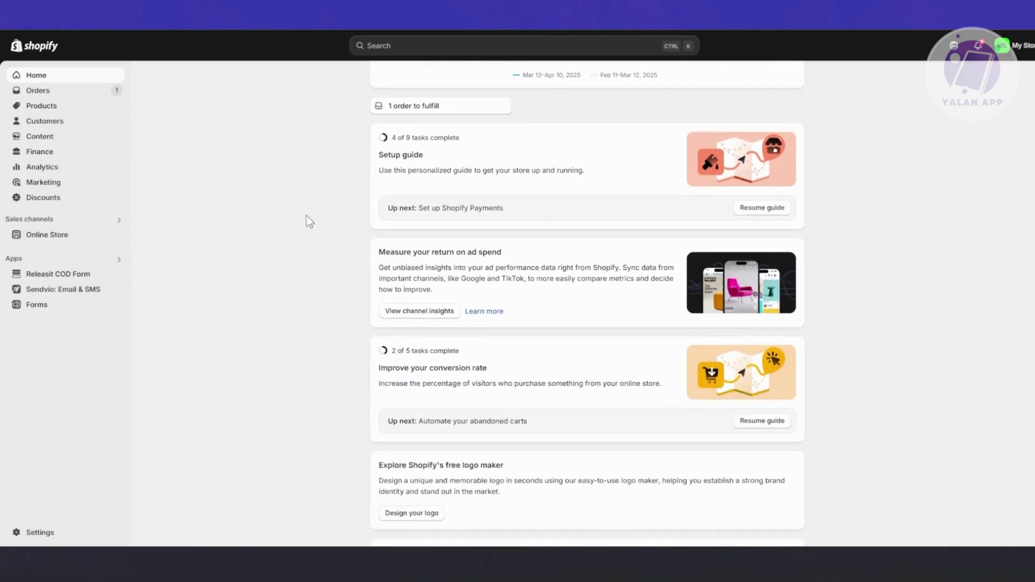
scroll(159, 149, "up", 3)
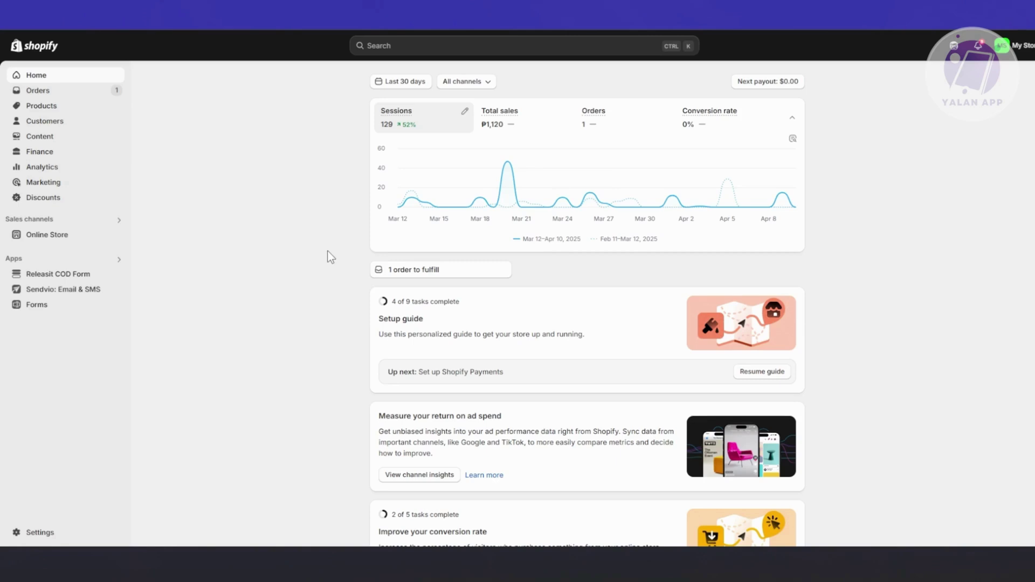
Go to Settings, then Apps and sales channels, to reach the Shopify App Store.
left_click(33, 533)
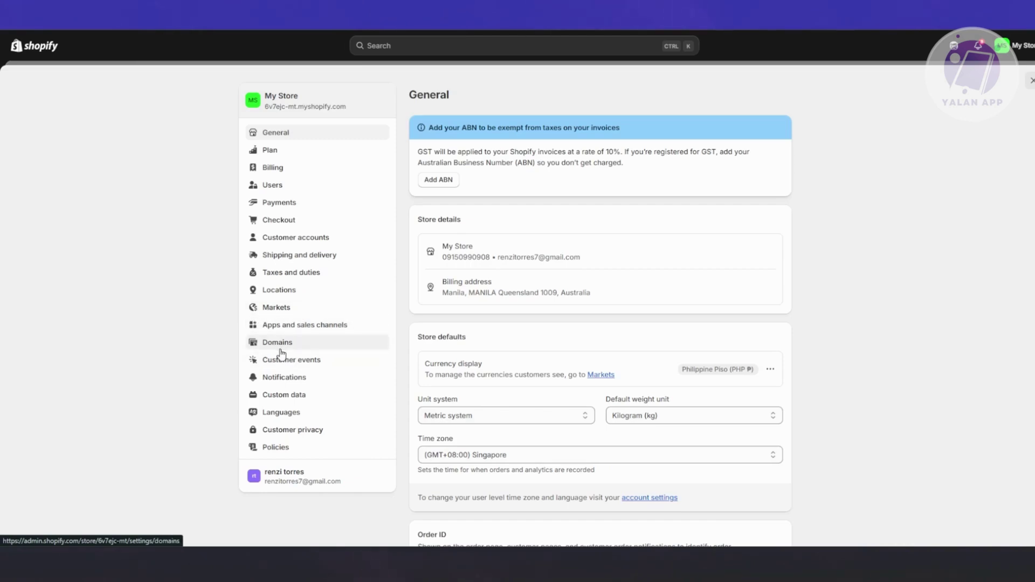
left_click(289, 326)
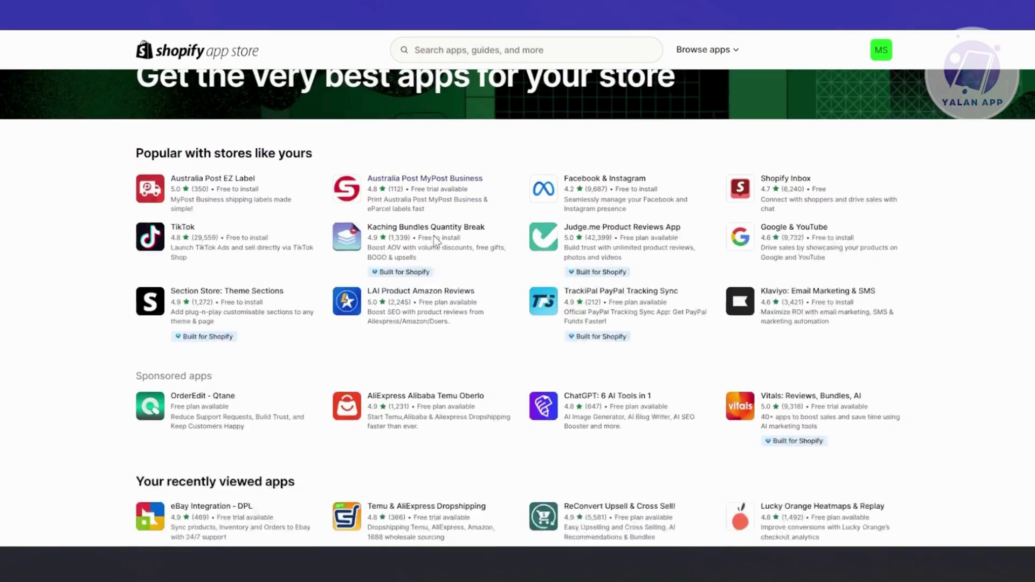
scroll(434, 235, "down", 3)
Search the App Store for 'buddha mega menu' and open the Buddha Mega Menu & Navigation page.
scroll(432, 240, "up", 4)
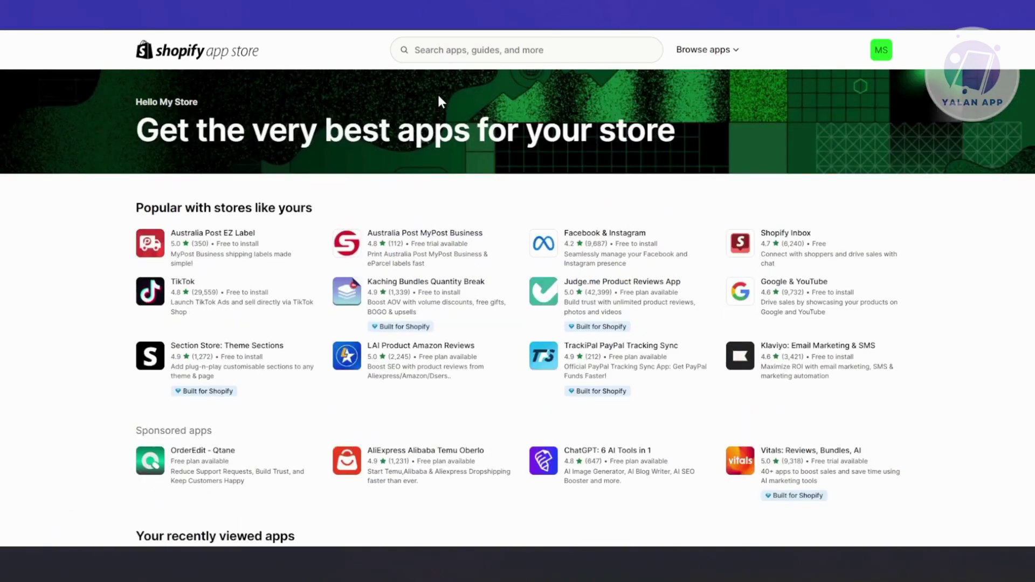
left_click(460, 54)
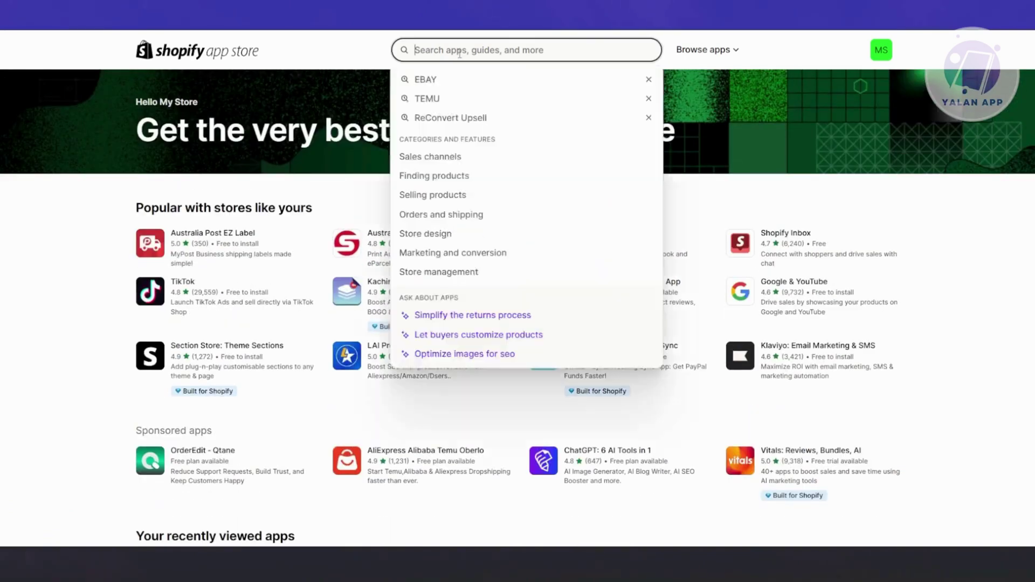
type("buddha ,e")
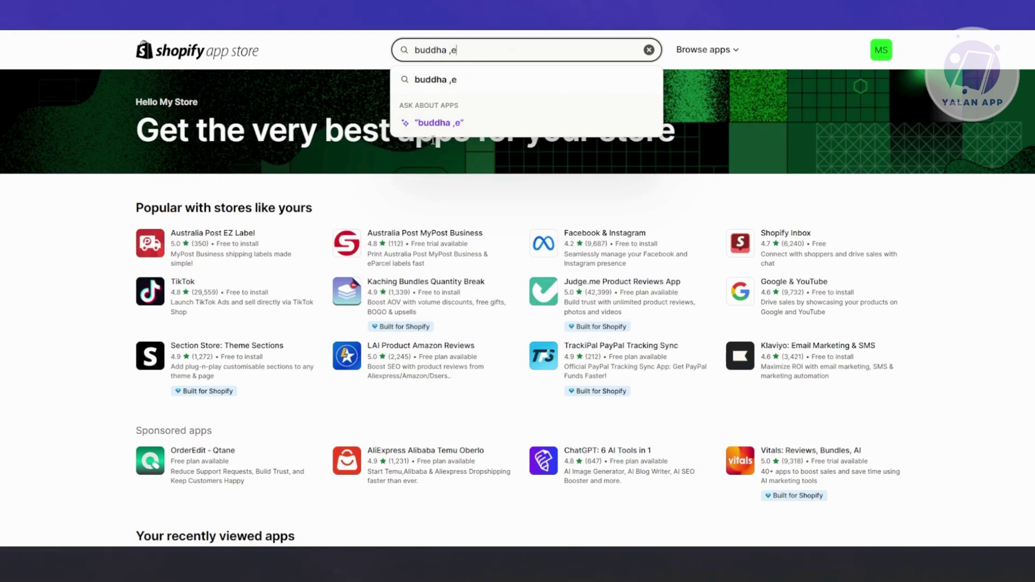
key("BackSpace")
key("BackSpace")
type("mega menu")
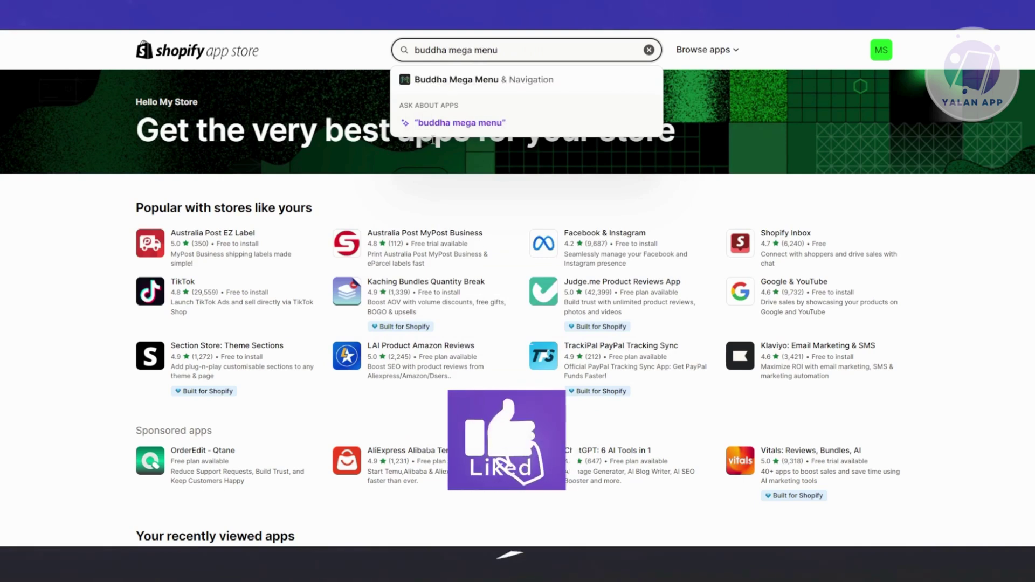
key("Return")
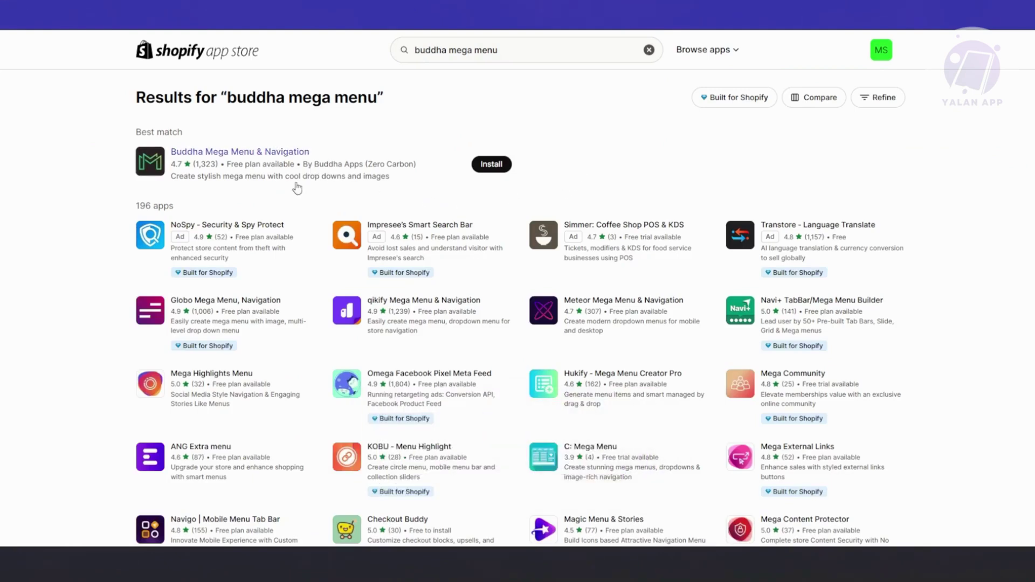
left_click(217, 153)
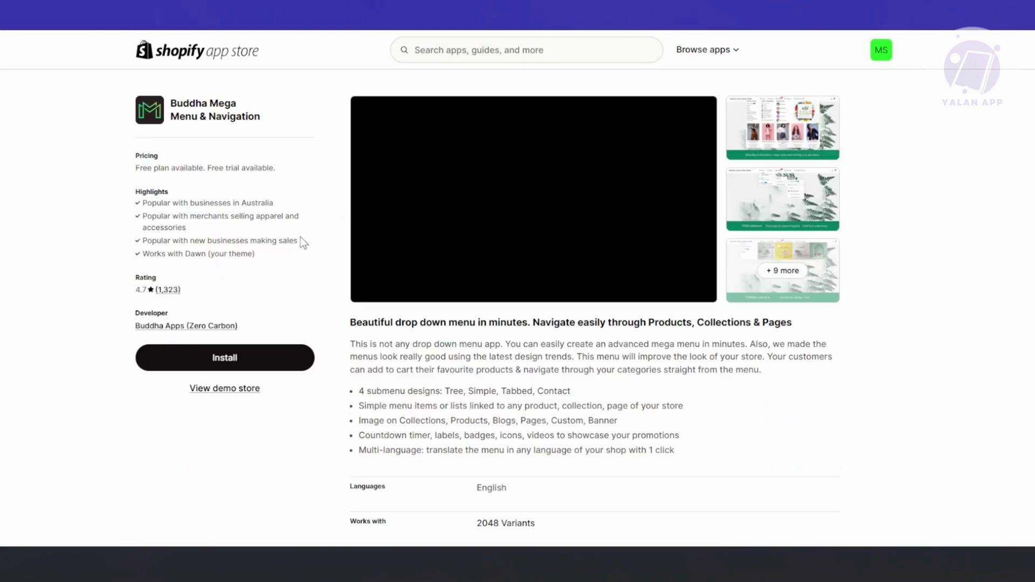
scroll(324, 254, "down", 2)
left_click_drag(358, 281, 680, 341)
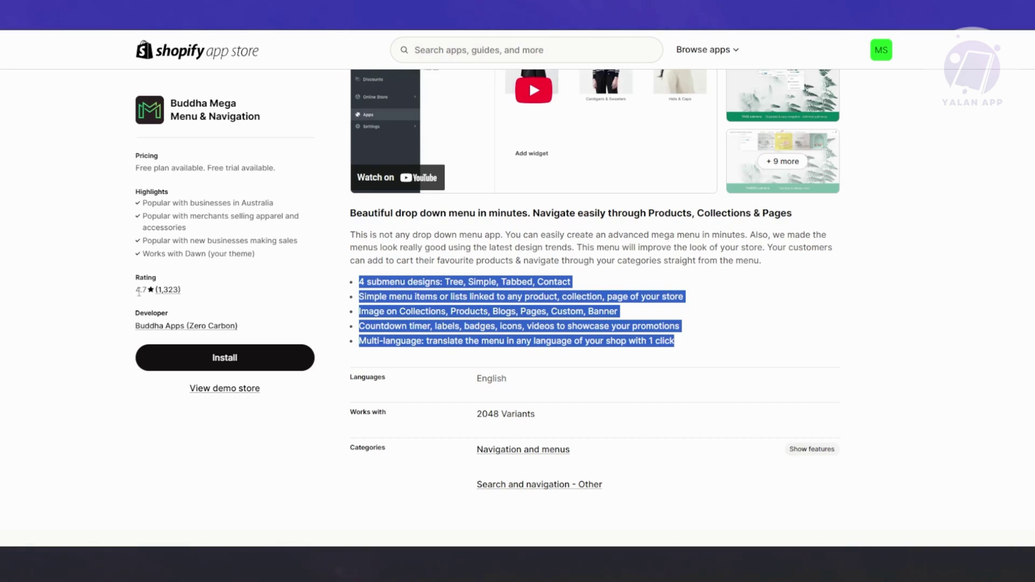
scroll(474, 285, "down", 5)
scroll(476, 283, "down", 3)
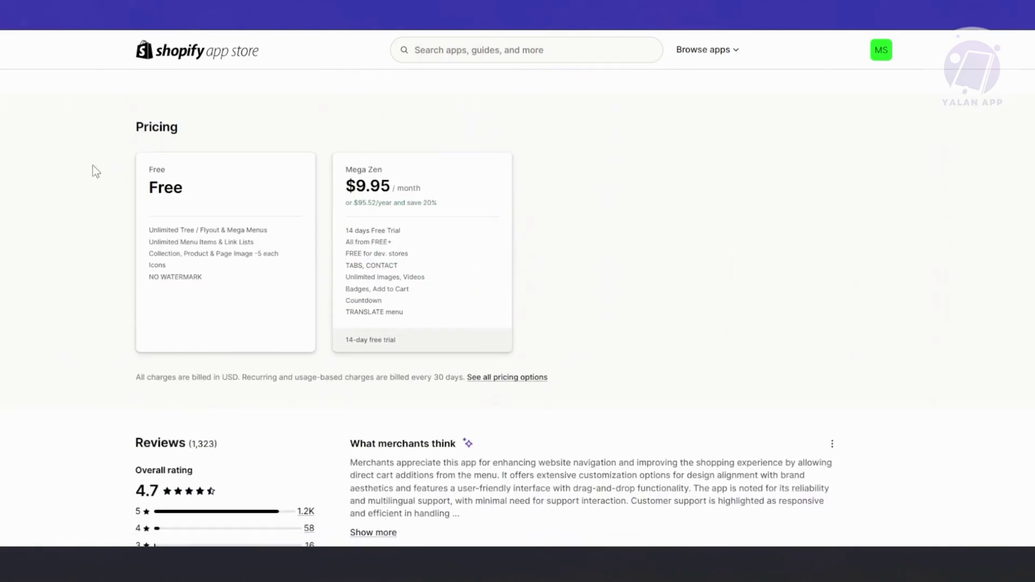
left_click_drag(136, 126, 227, 124)
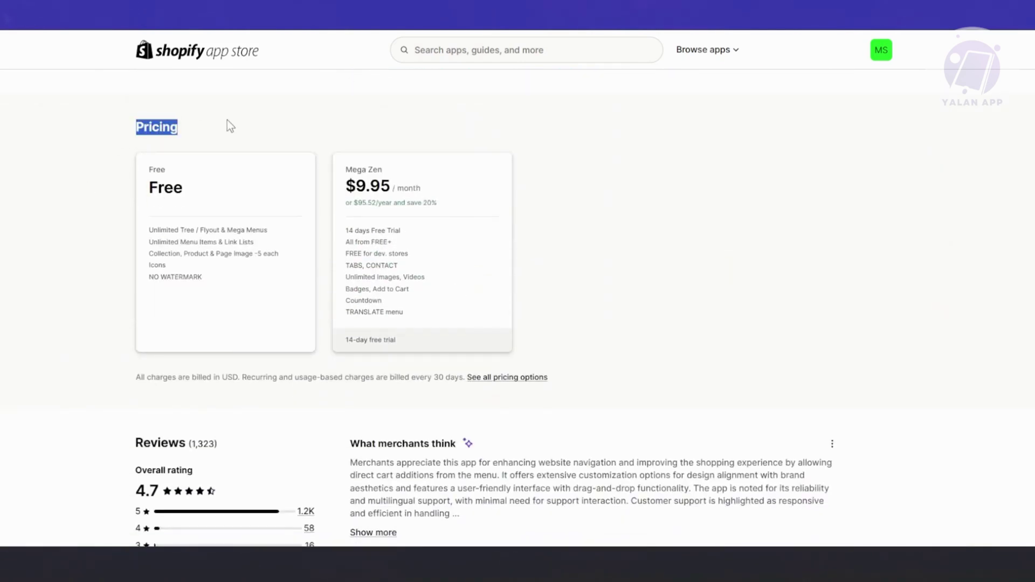
left_click_drag(151, 166, 202, 206)
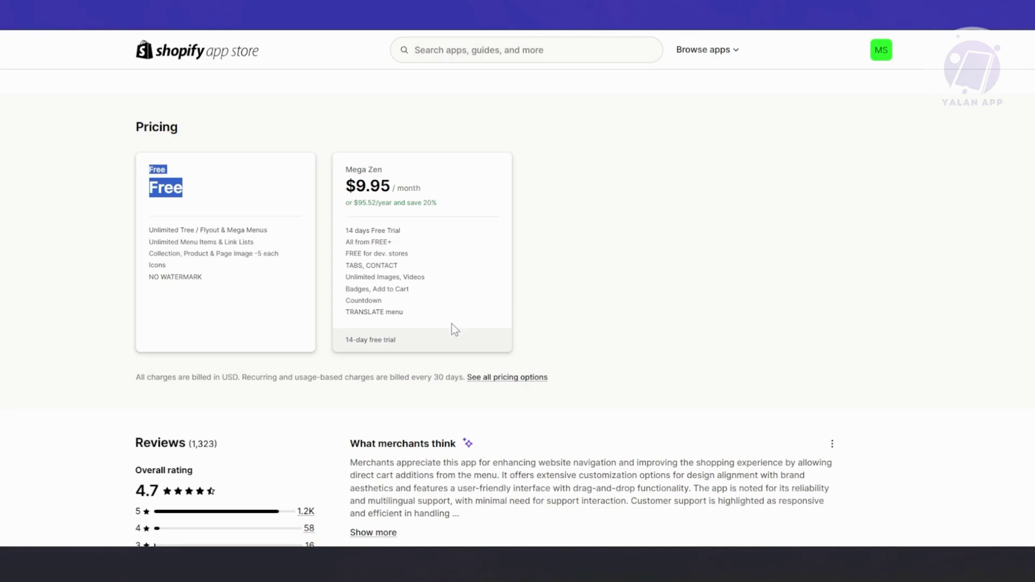
scroll(626, 318, "down", 2)
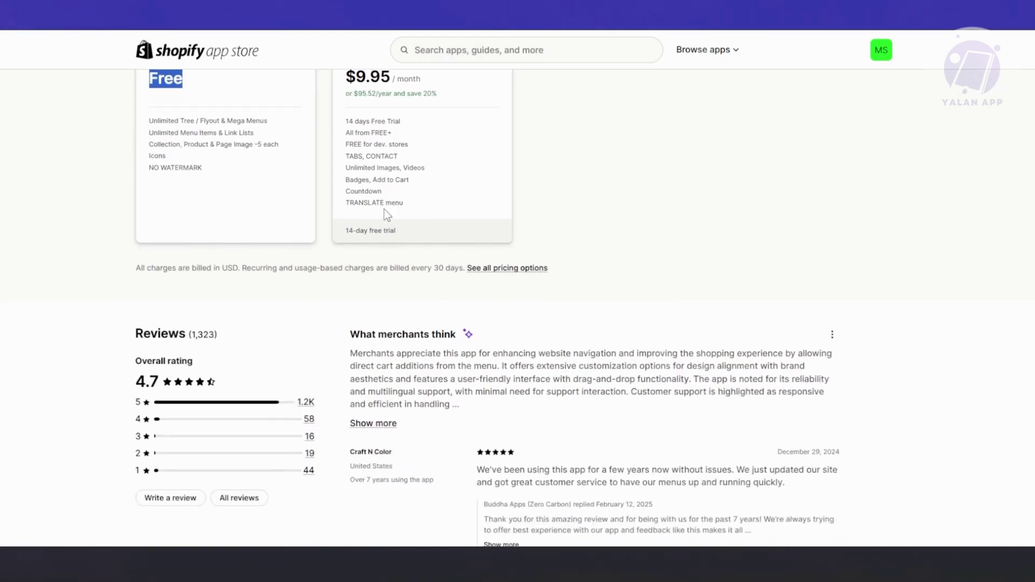
scroll(453, 338, "down", 1)
scroll(456, 340, "down", 4)
scroll(467, 340, "up", 15)
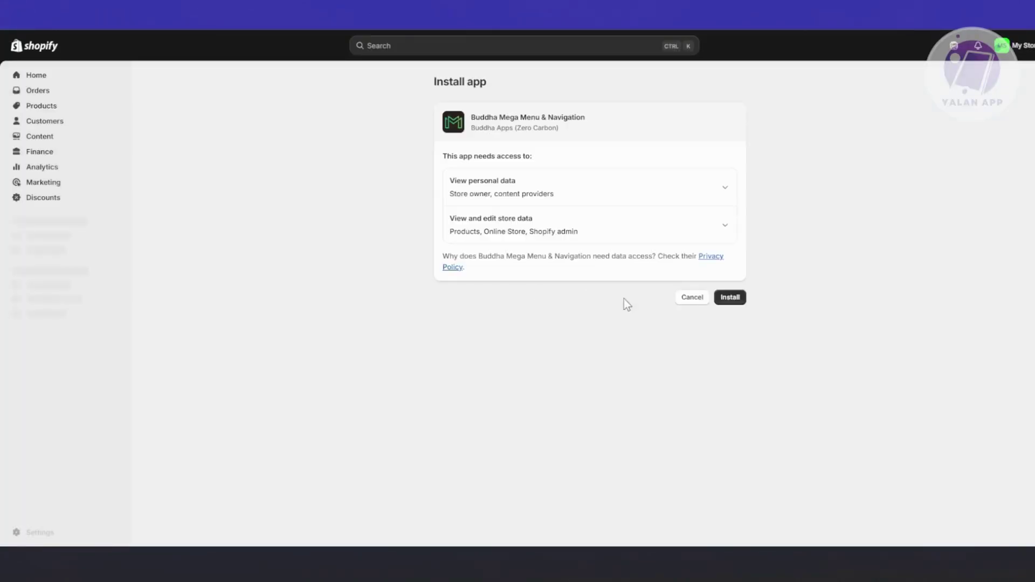
Approve the Buddha Mega Menu install, accept the terms, and choose the Free plan.
left_click(732, 298)
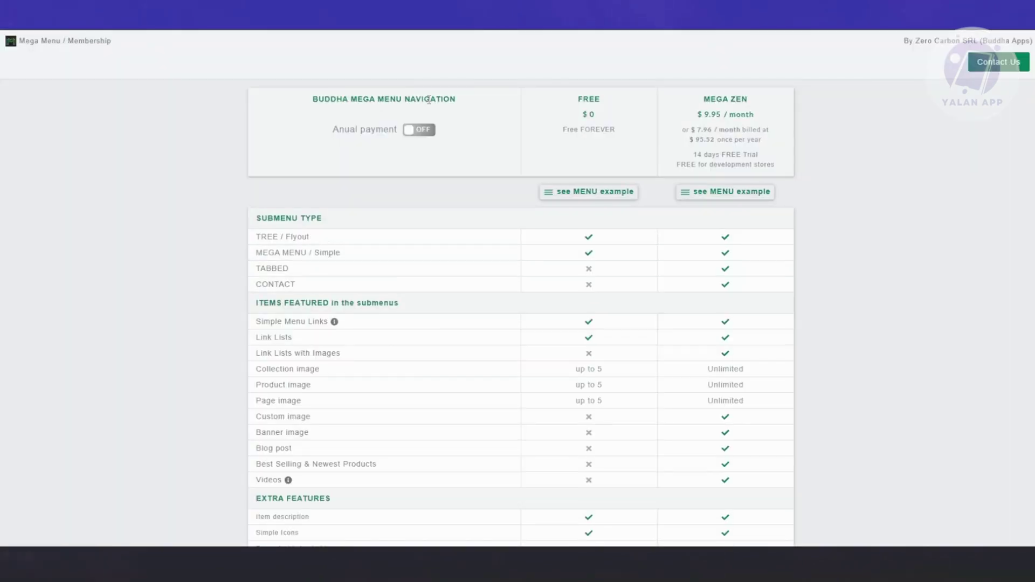
scroll(530, 116, "down", 7)
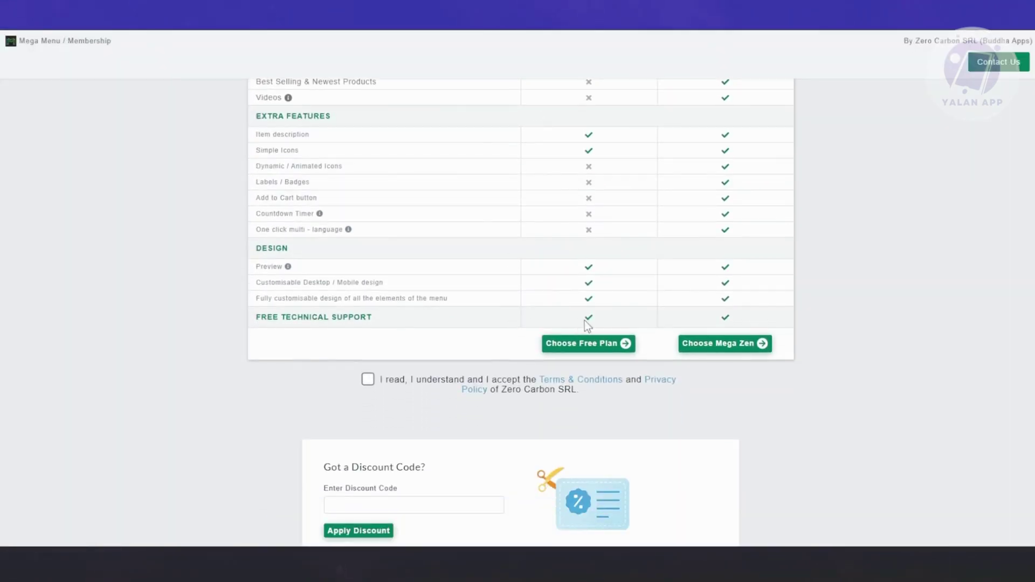
scroll(556, 366, "up", 6)
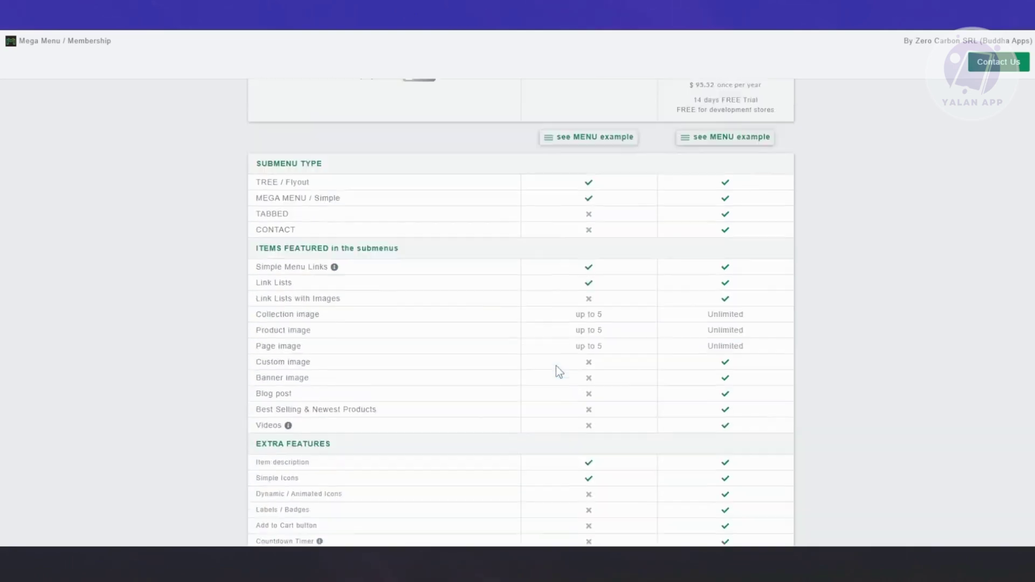
scroll(557, 363, "down", 6)
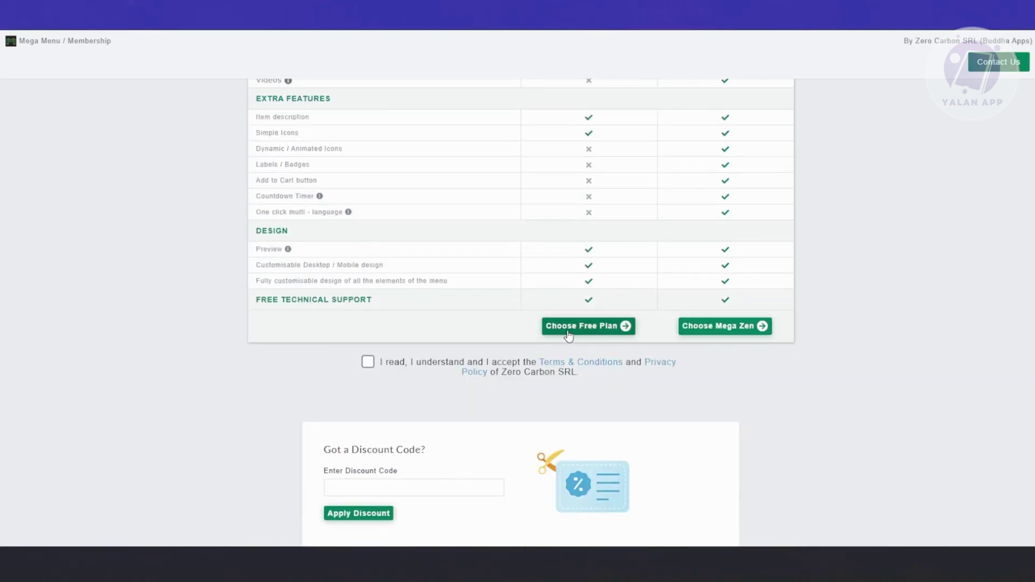
left_click(368, 362)
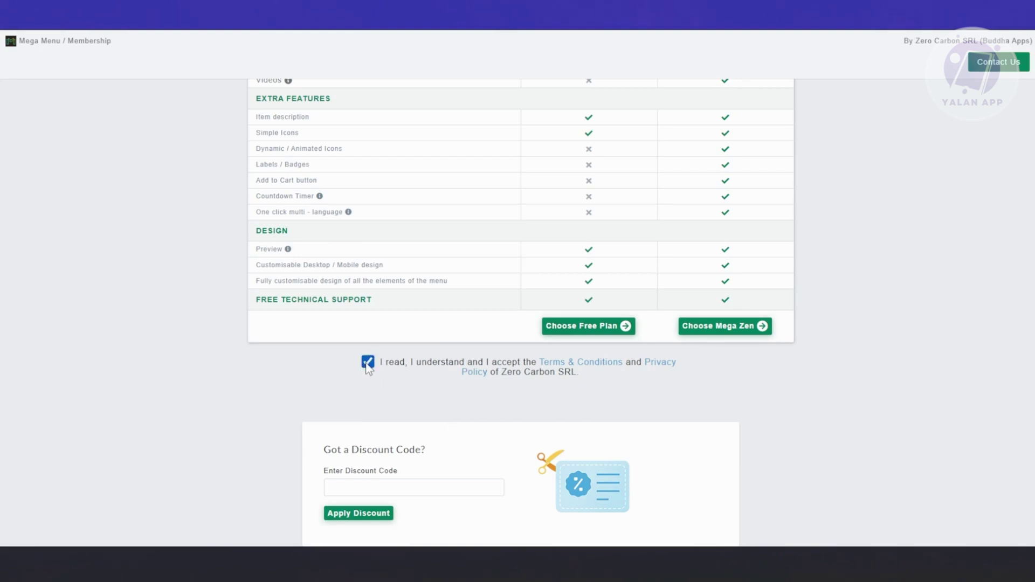
left_click(576, 327)
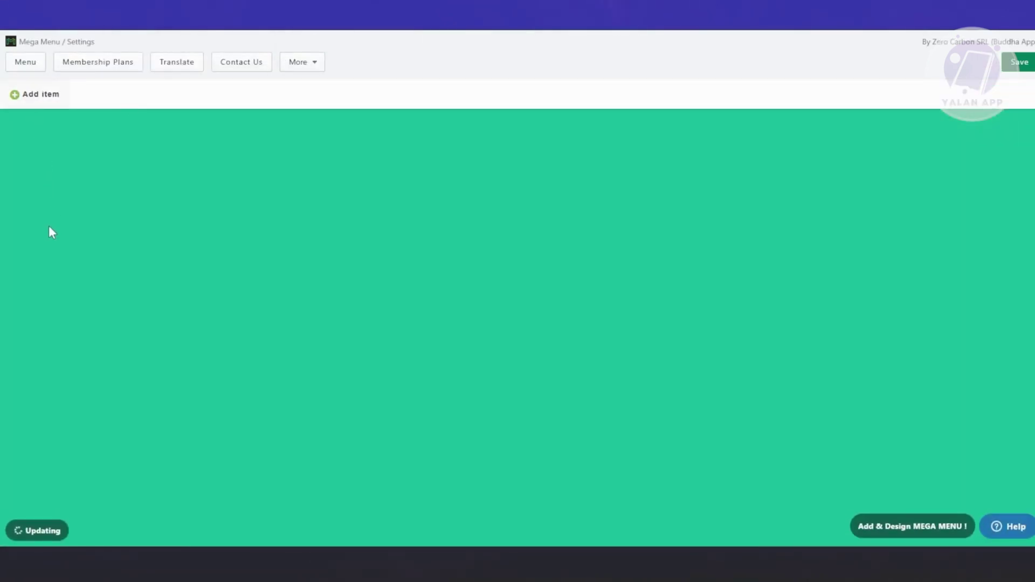
Add a HOME menu item with the static house icon, linked to the Home page, countdown off.
left_click(24, 103)
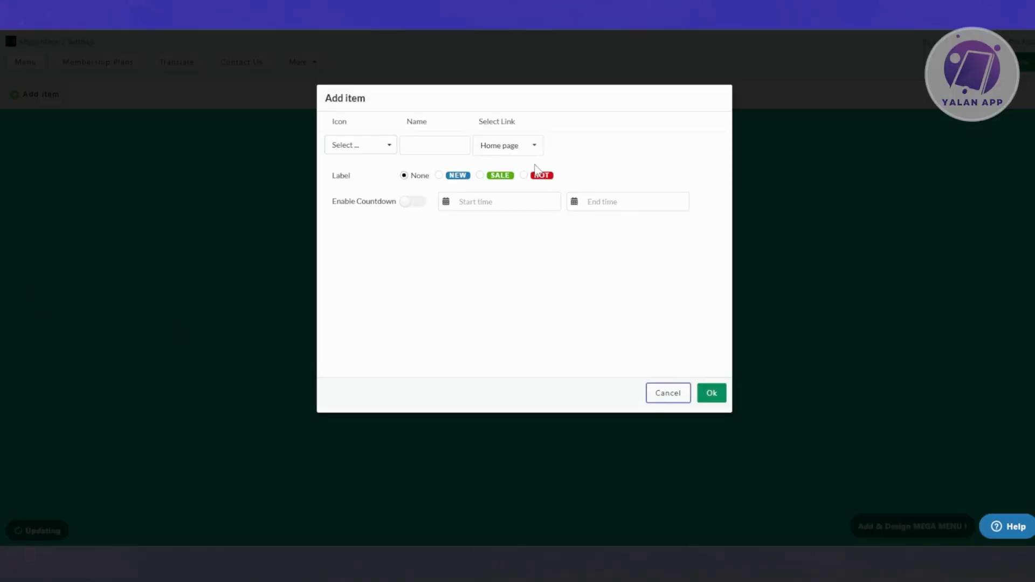
left_click(346, 149)
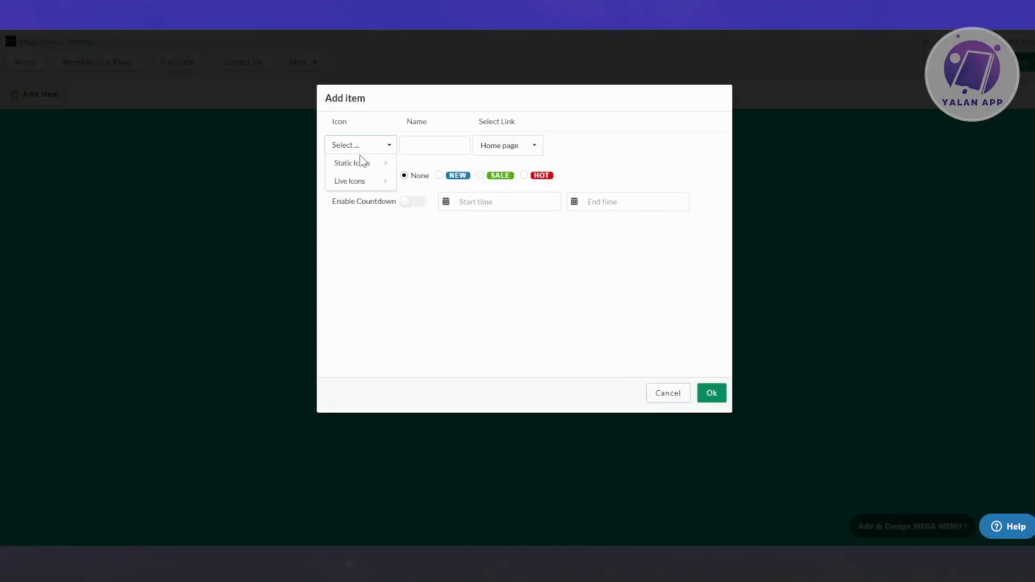
left_click(370, 163)
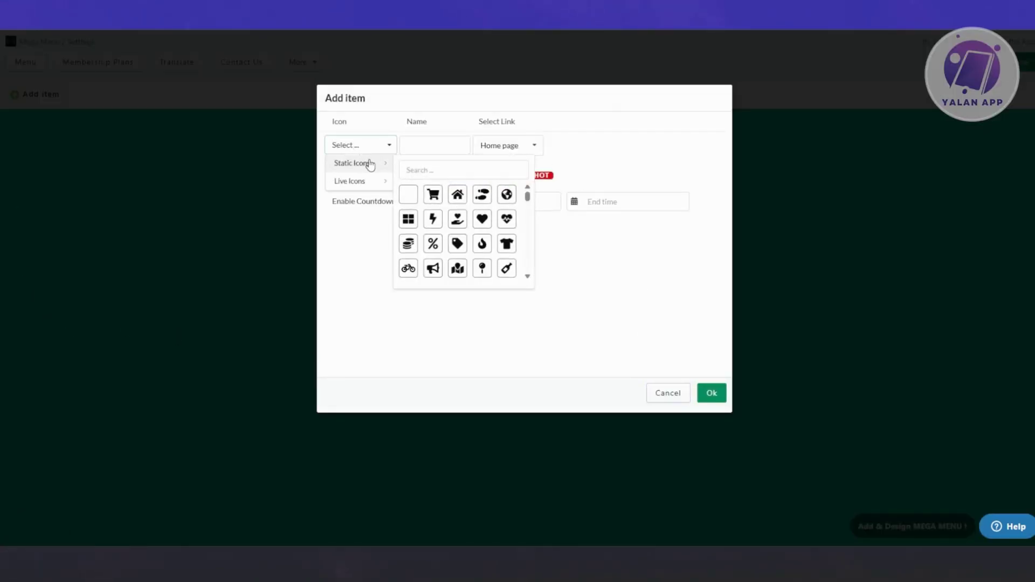
left_click(459, 196)
left_click(432, 147)
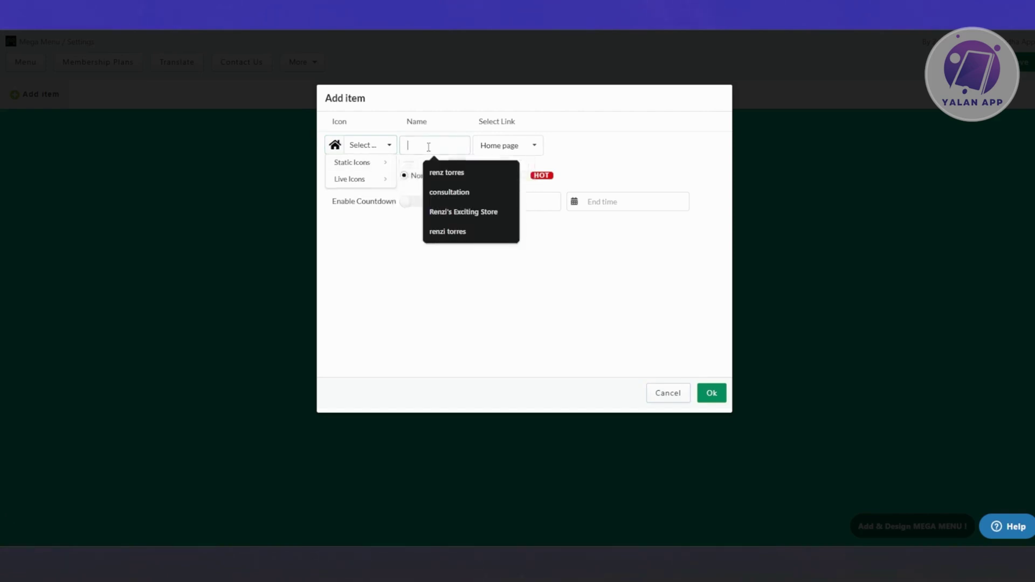
left_click(614, 121)
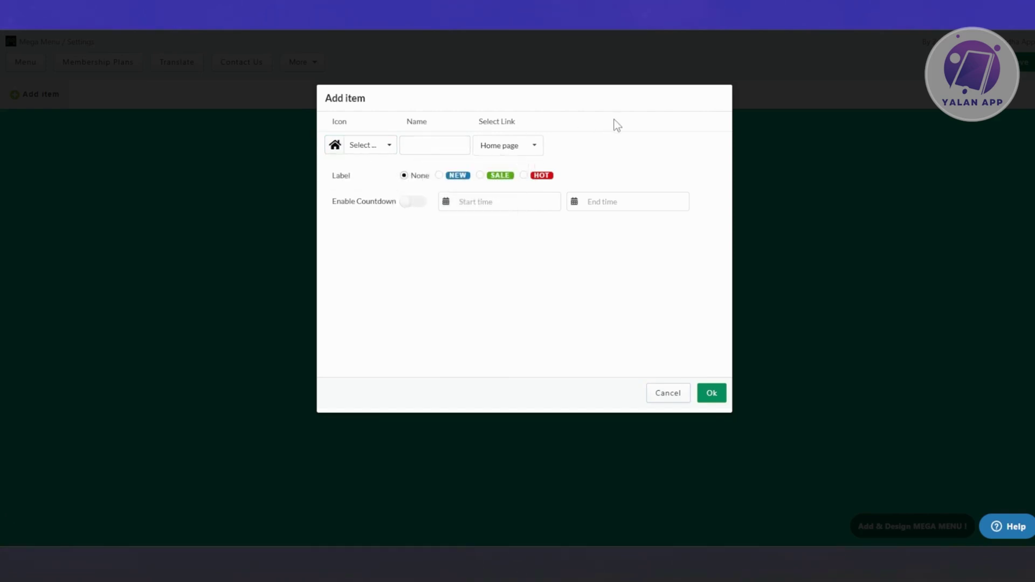
left_click(438, 148)
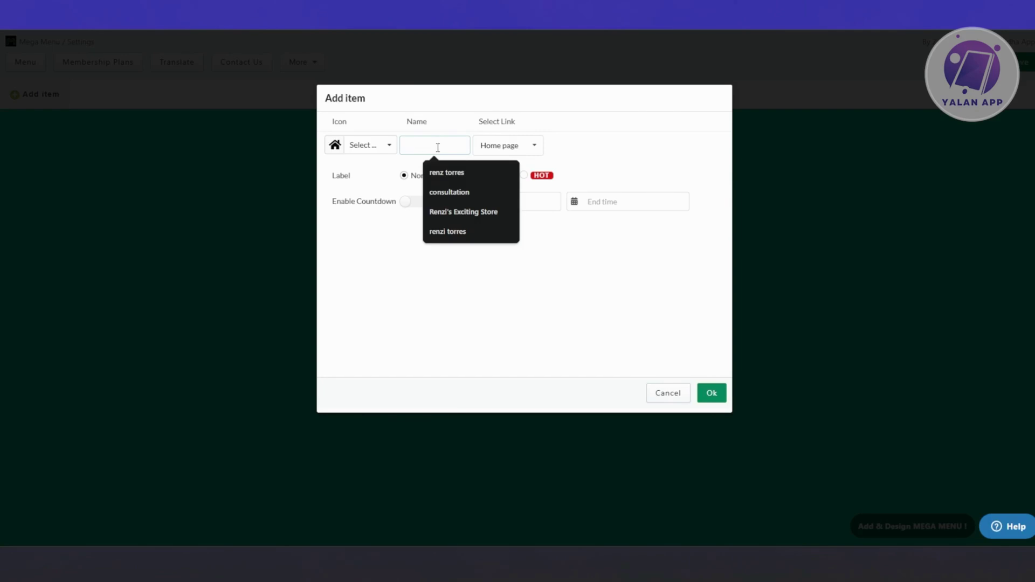
type("HOME")
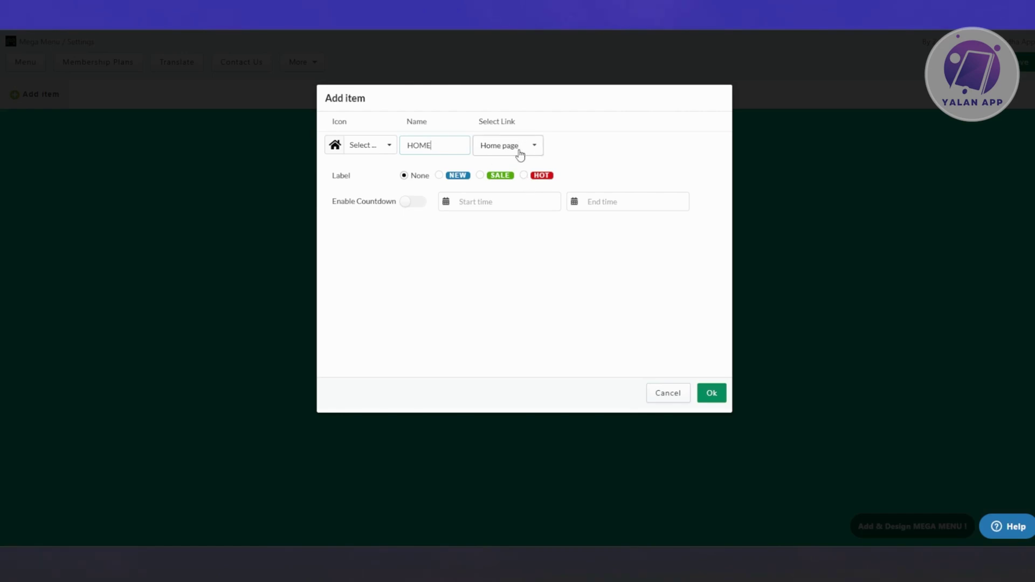
left_click(417, 204)
left_click(417, 204)
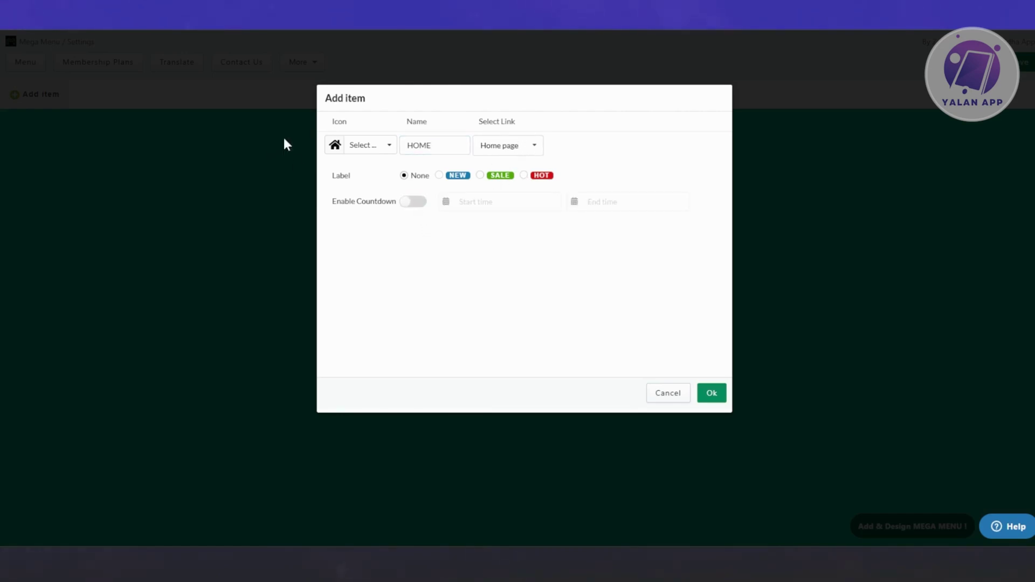
left_click(713, 395)
Set HOME's submenu type to Tree.
left_click(261, 198)
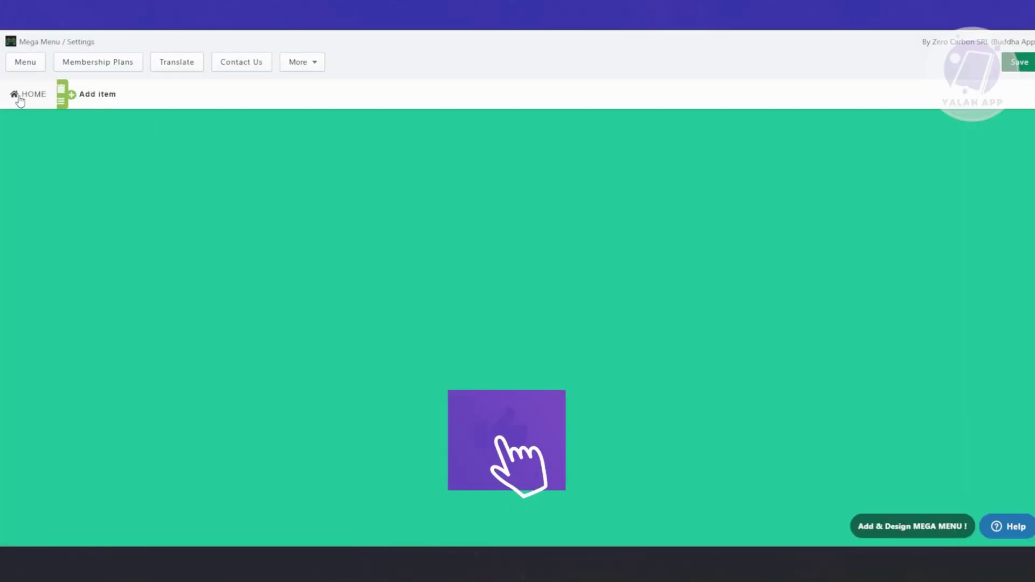
mouse_move(62, 106)
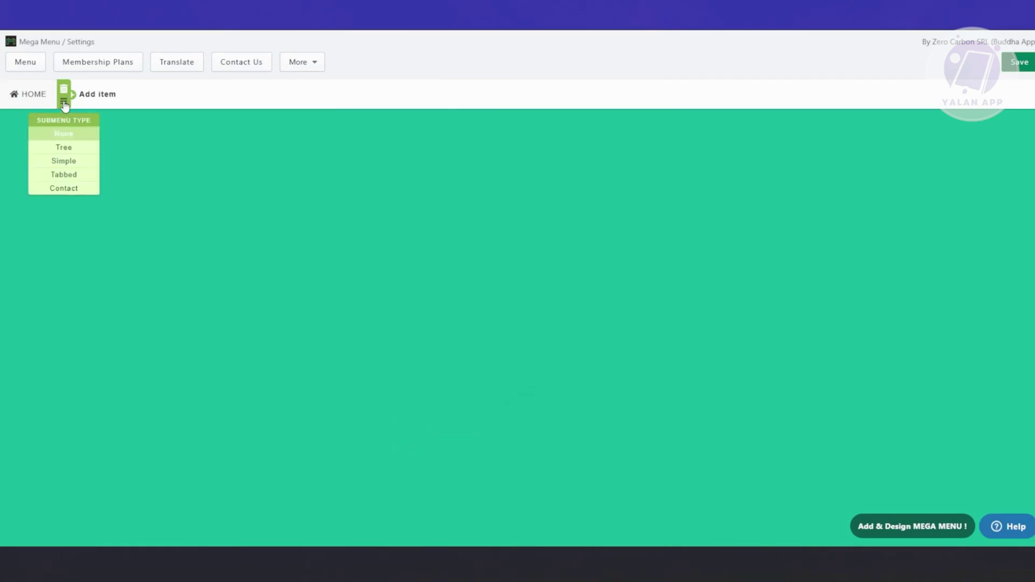
left_click(76, 148)
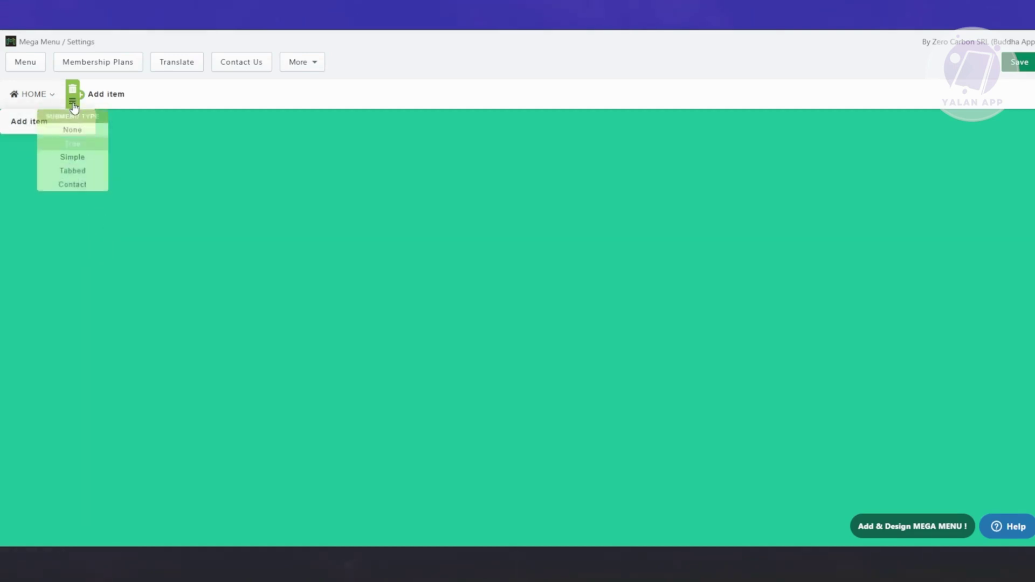
Start a new sub-item under HOME and give it the globe icon.
left_click(20, 129)
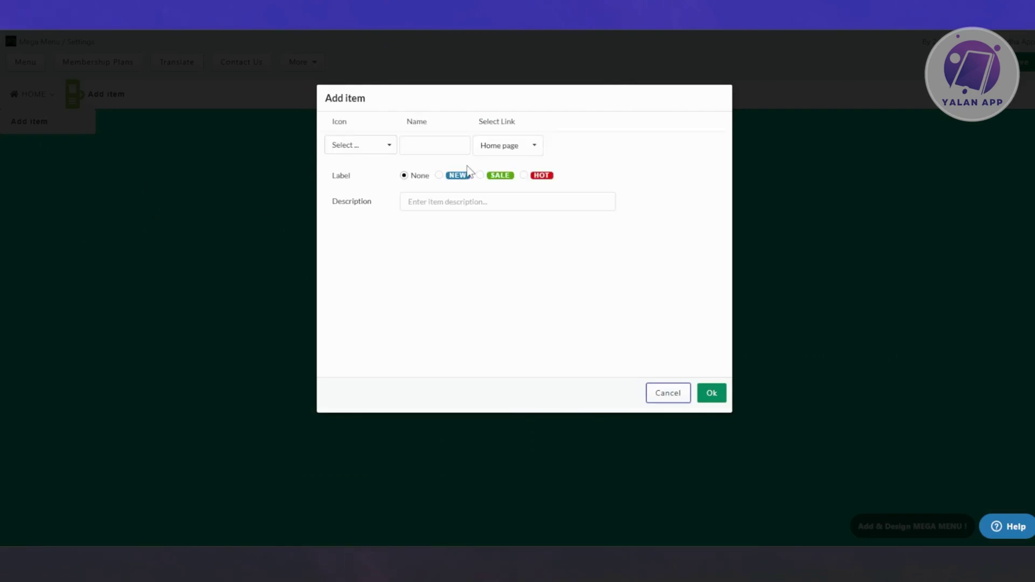
left_click(435, 145)
type("SAMPLE")
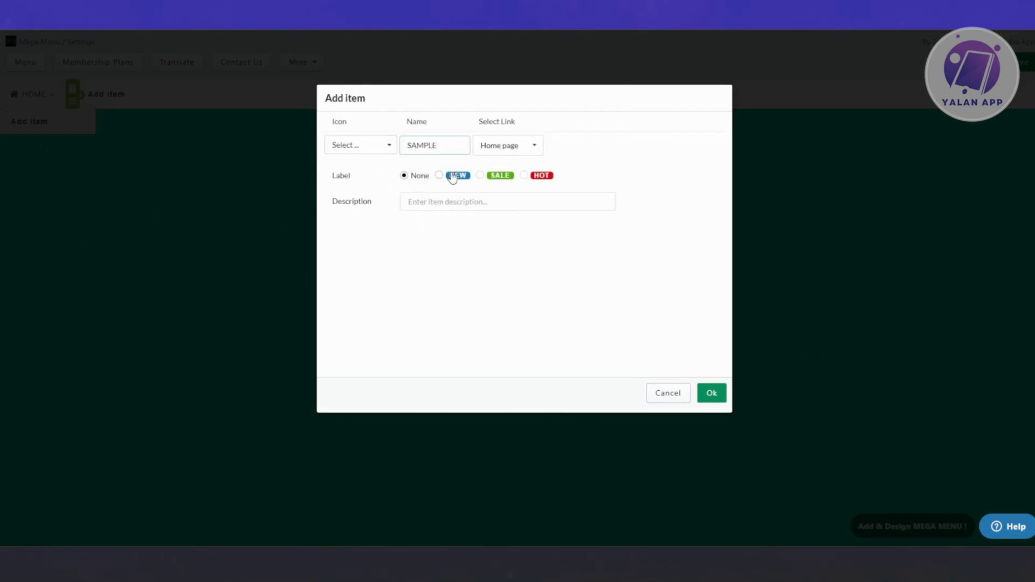
type(" PAGE")
left_click(391, 144)
mouse_move(387, 164)
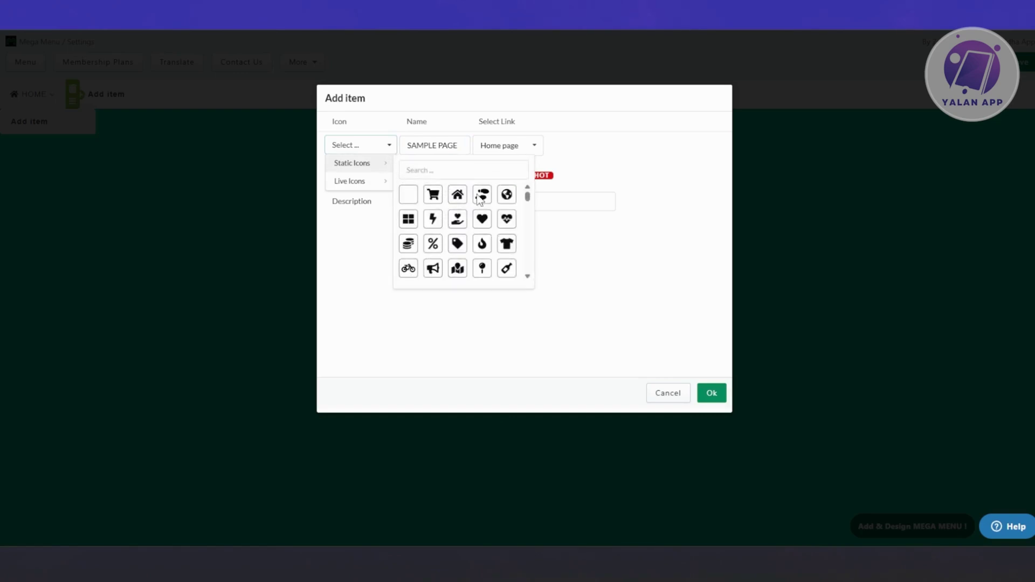
left_click(507, 194)
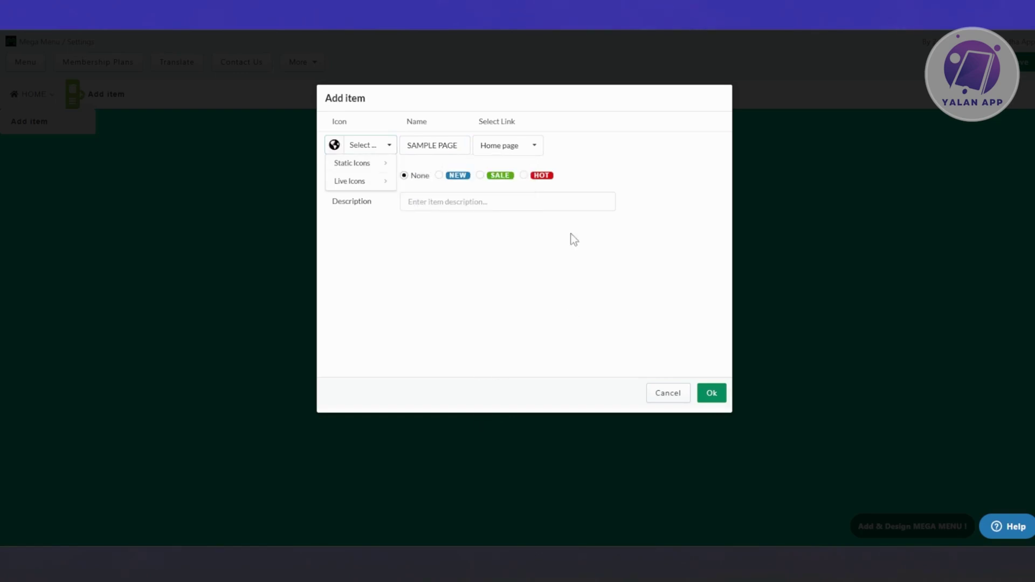
Link the sub-item to the FAQ page, name it FAQ, and tag it NEW.
left_click(533, 146)
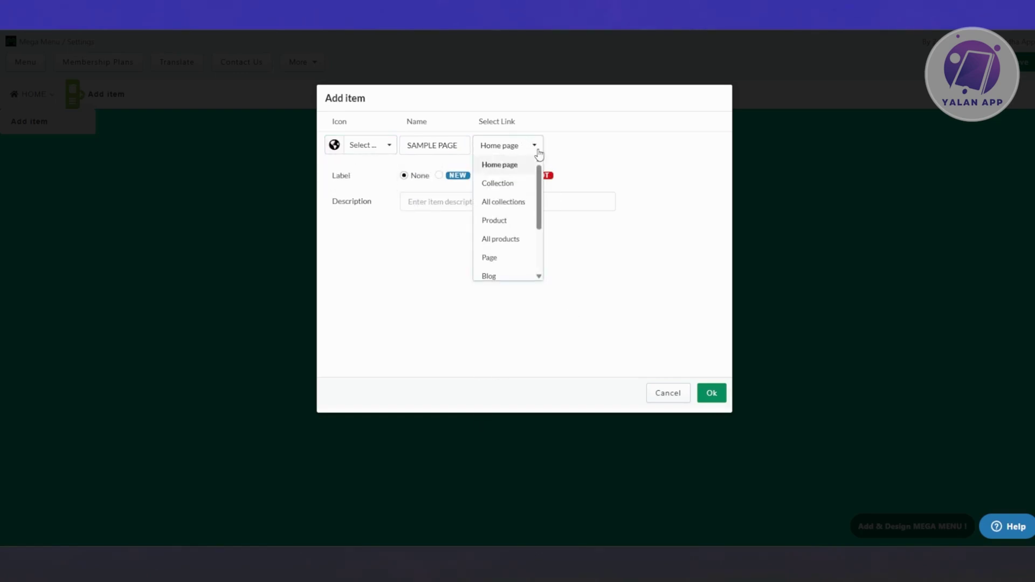
scroll(506, 238, "down", 3)
left_click(512, 178)
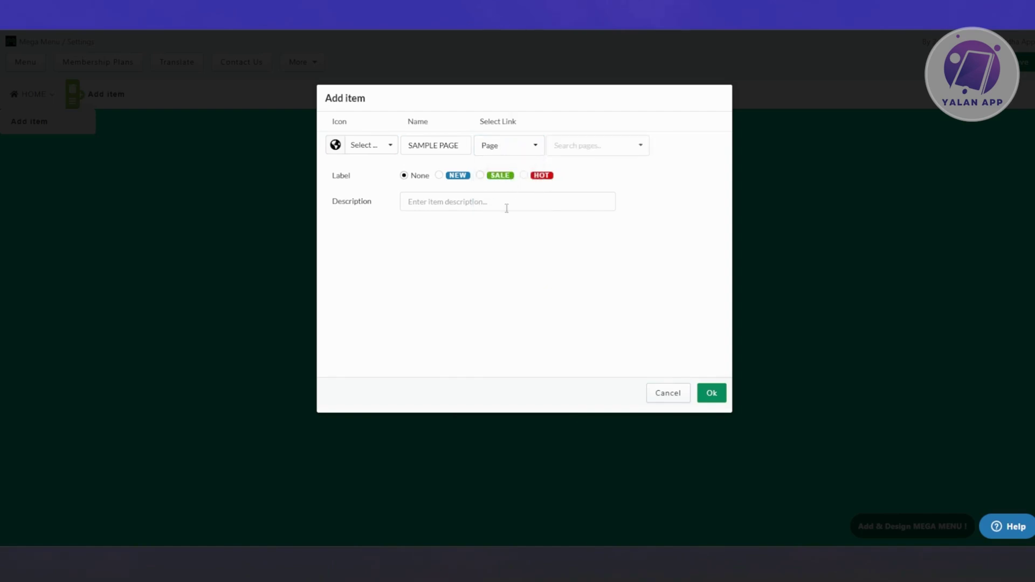
left_click(604, 146)
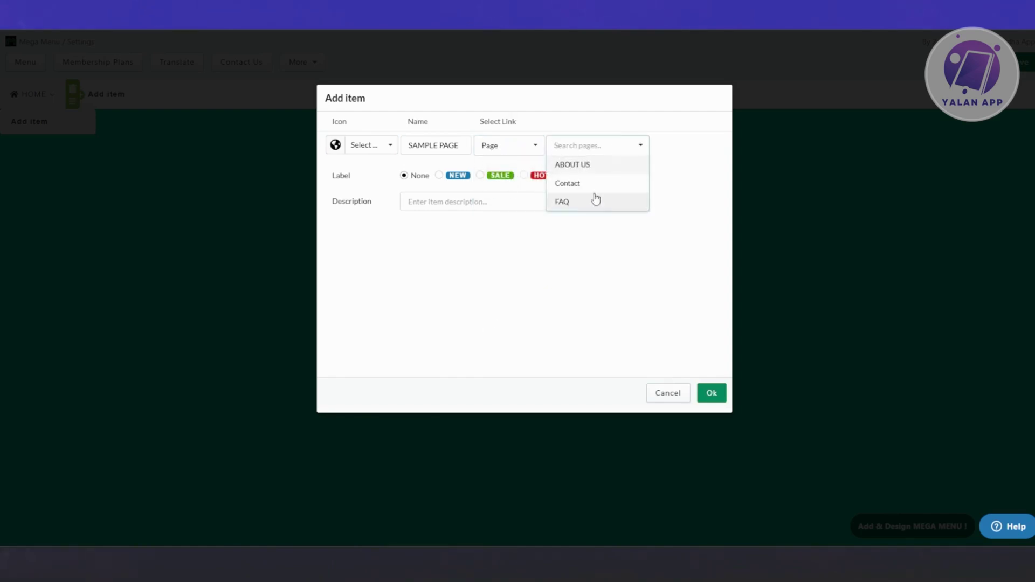
left_click(603, 204)
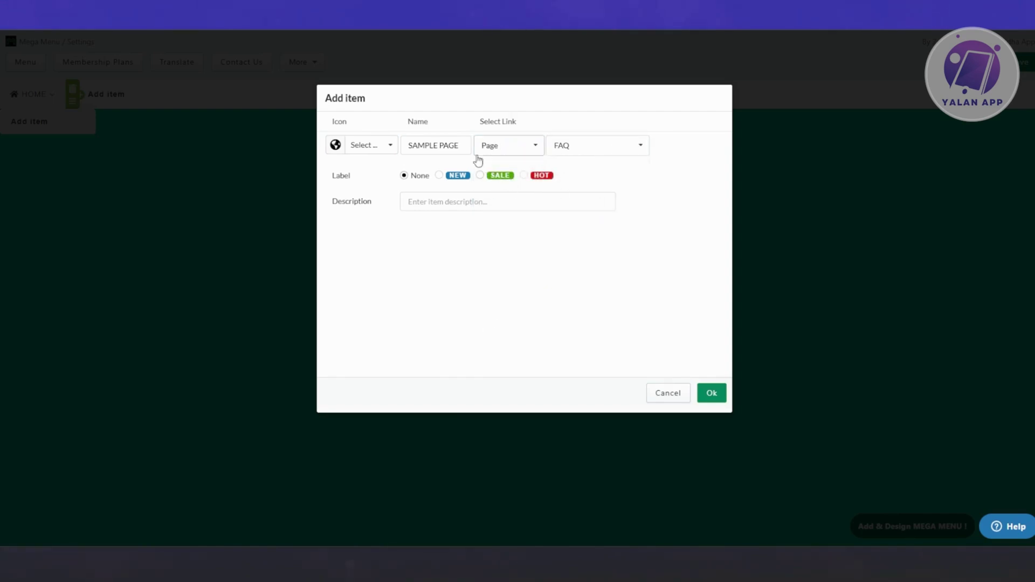
left_click_drag(468, 146, 398, 144)
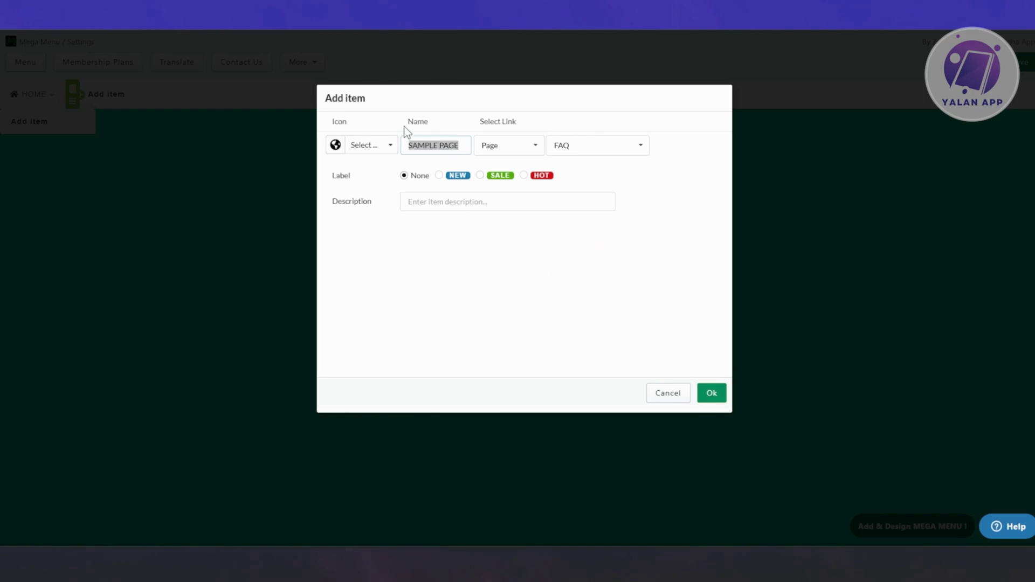
type("FAQ")
left_click(448, 177)
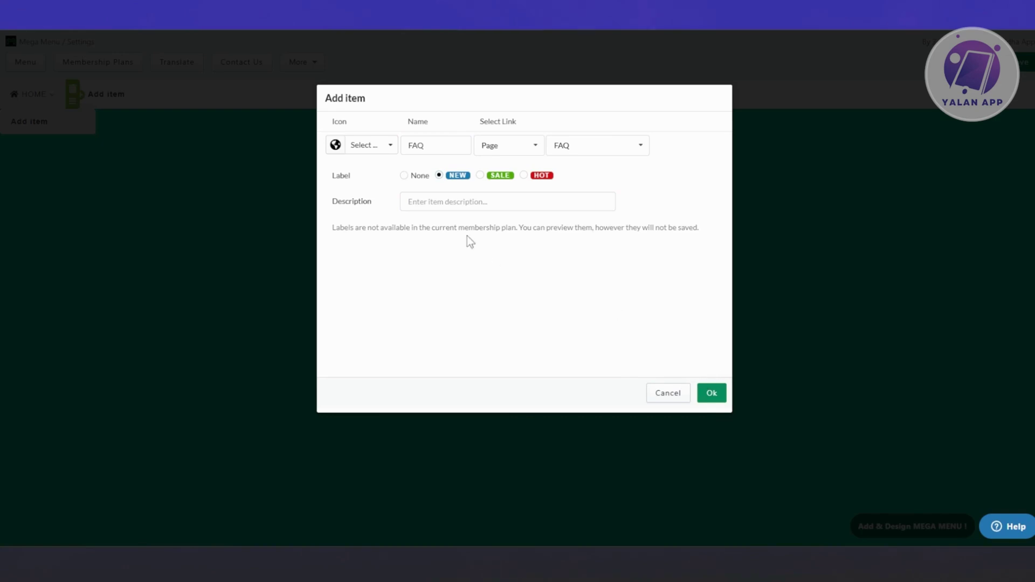
left_click_drag(459, 231, 521, 232)
Save the FAQ sub-item, then view HOME's item settings and cancel without changes.
left_click(718, 386)
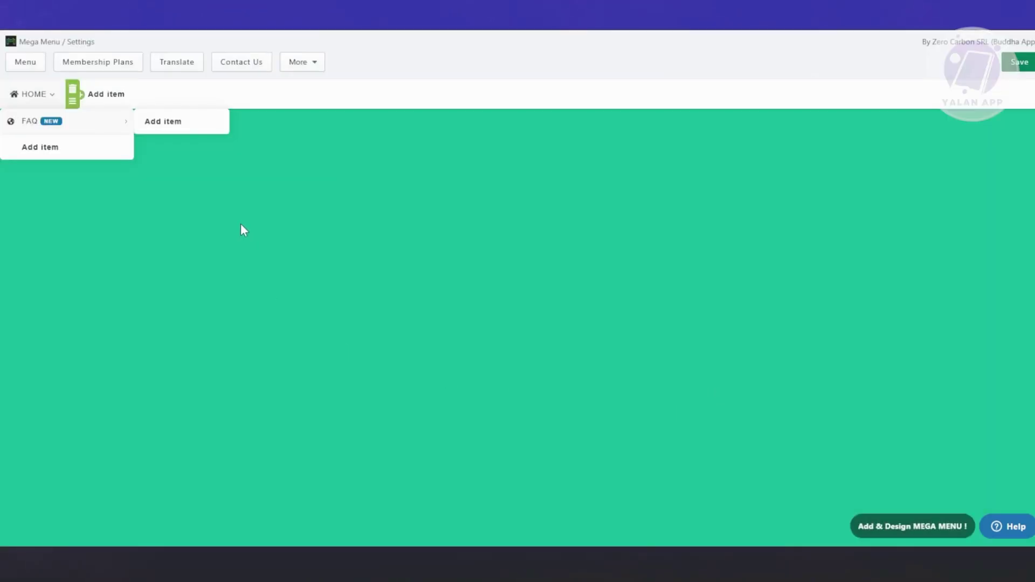
left_click(51, 95)
left_click(662, 394)
mouse_move(99, 130)
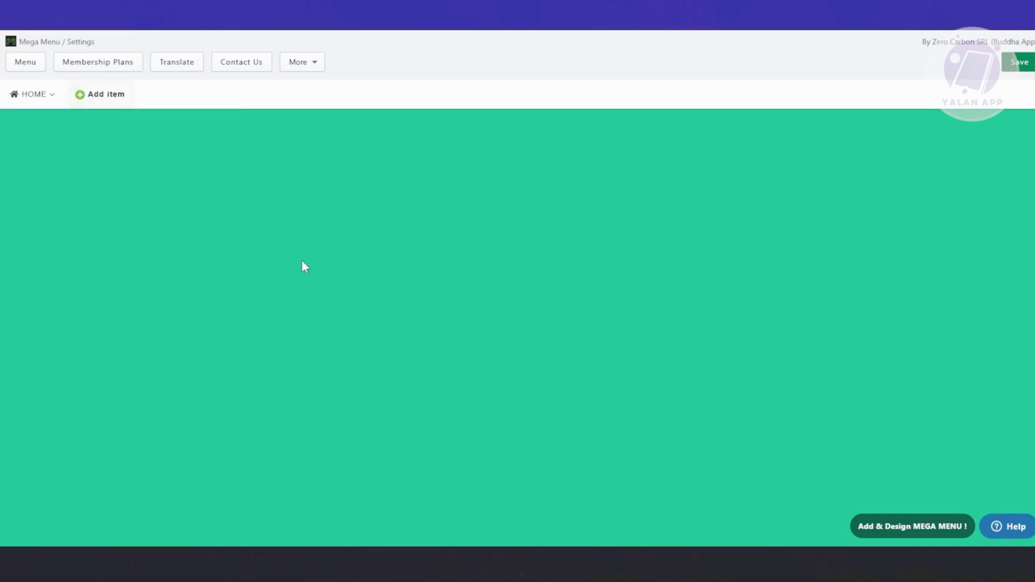
Add a top-level FAVORITES item with the live heart icon, linked to All collections.
left_click(82, 95)
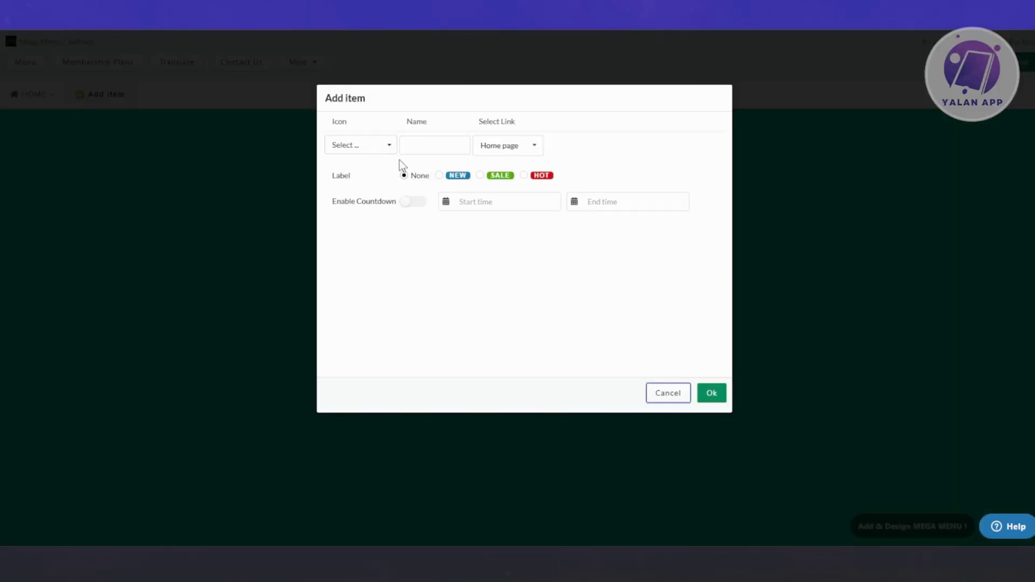
left_click(378, 147)
mouse_move(382, 182)
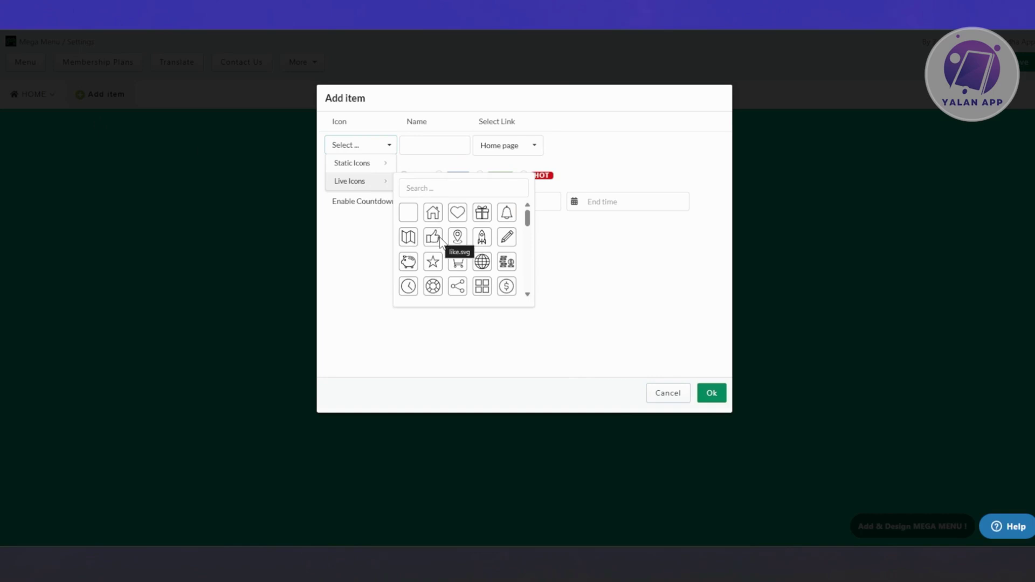
left_click(456, 215)
left_click(433, 143)
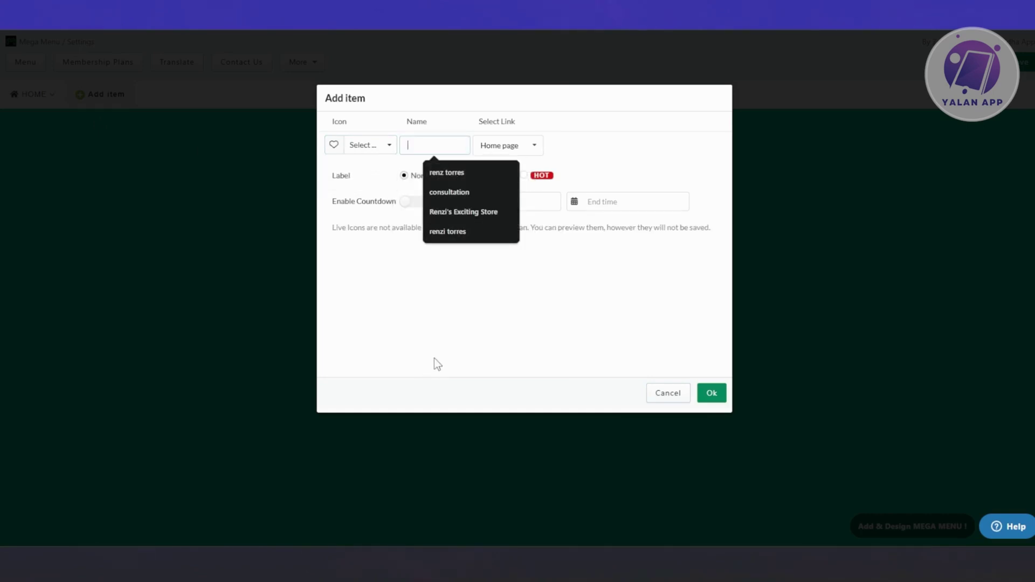
type("fav")
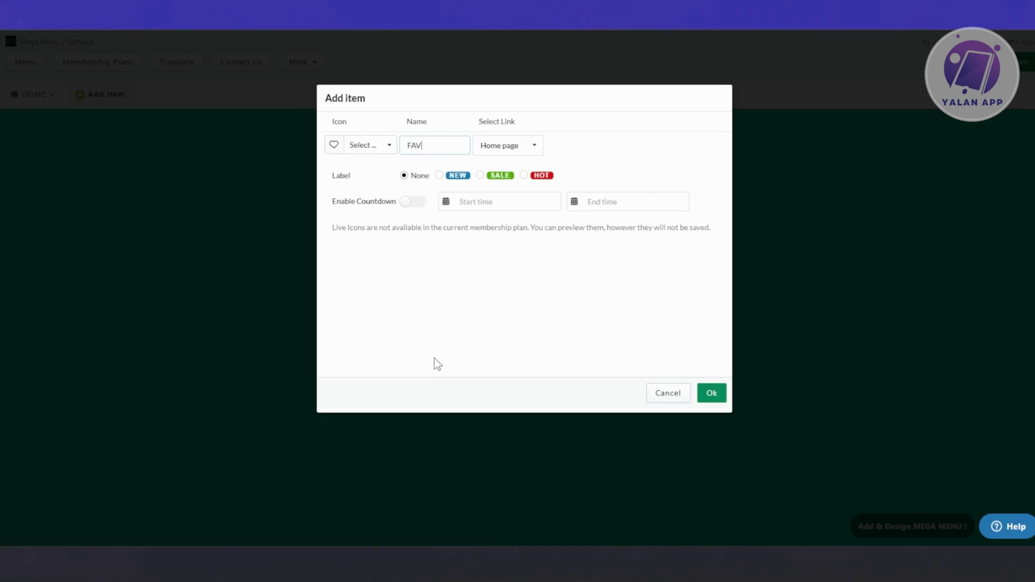
type("ORITES")
left_click(501, 147)
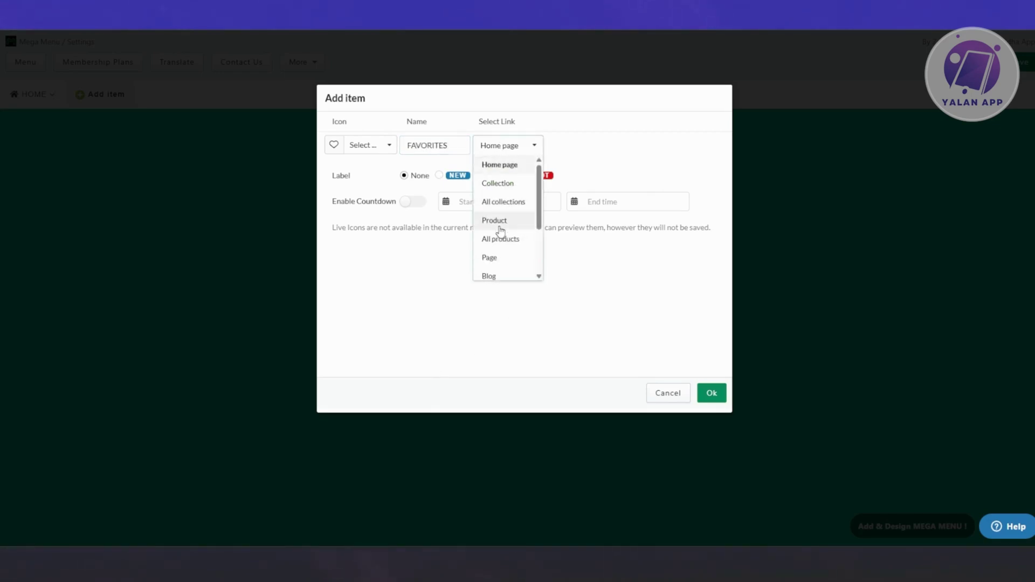
scroll(514, 210, "down", 3)
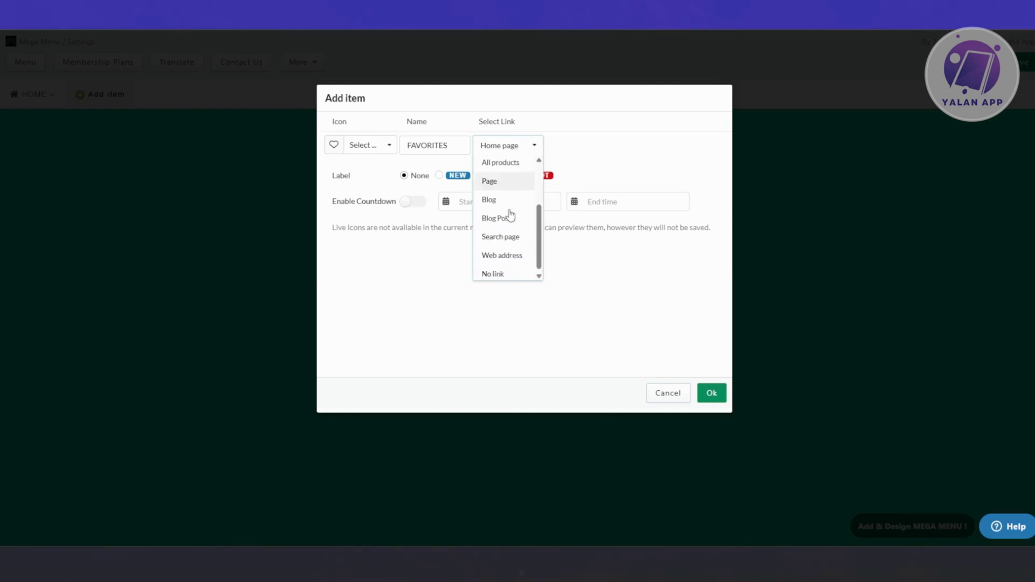
scroll(513, 216, "up", 2)
scroll(513, 218, "up", 1)
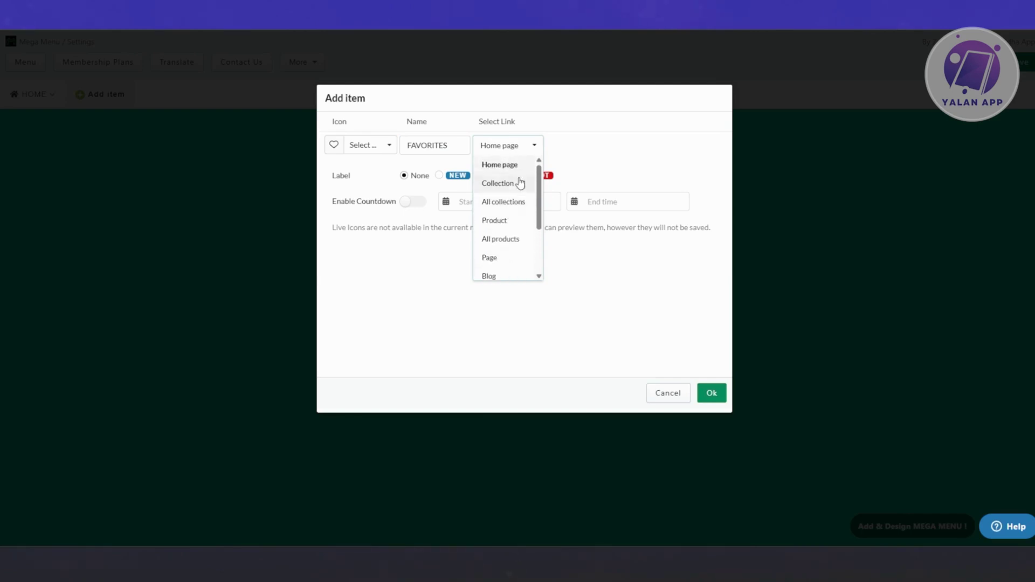
left_click(517, 200)
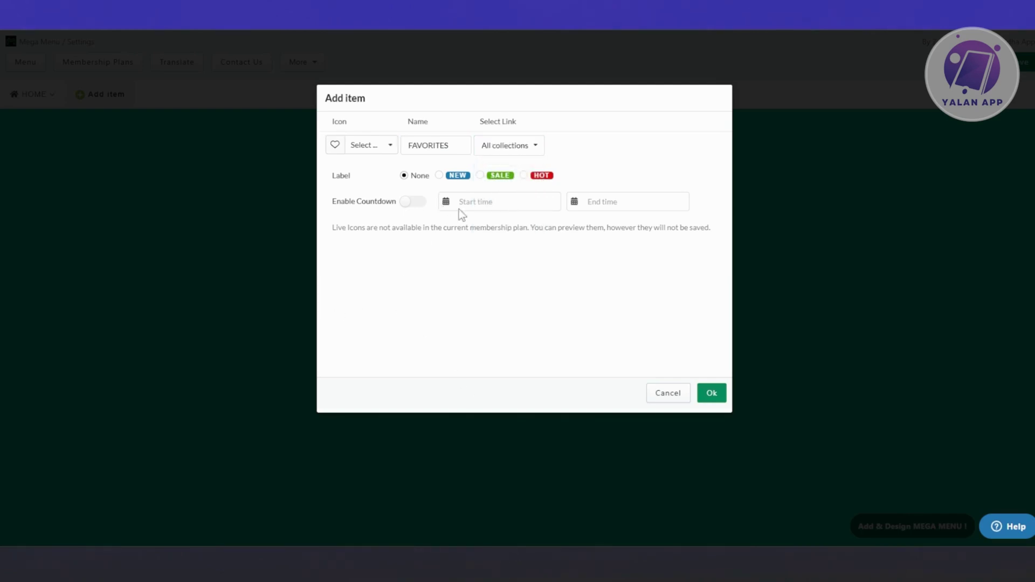
left_click(710, 393)
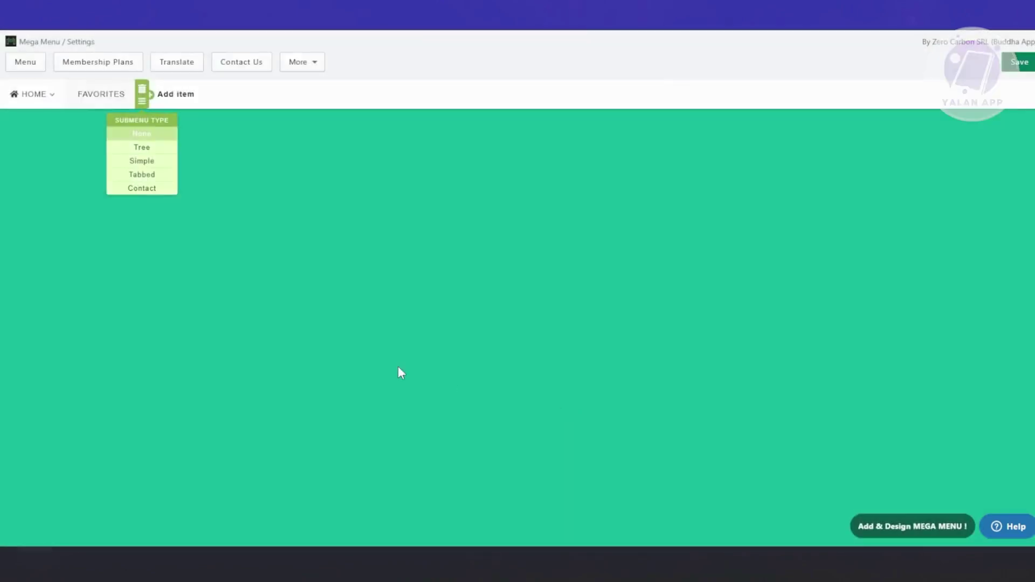
Make FAVORITES' submenu Simple and start a PRODUCTS widget with a shopping cart icon.
left_click(154, 103)
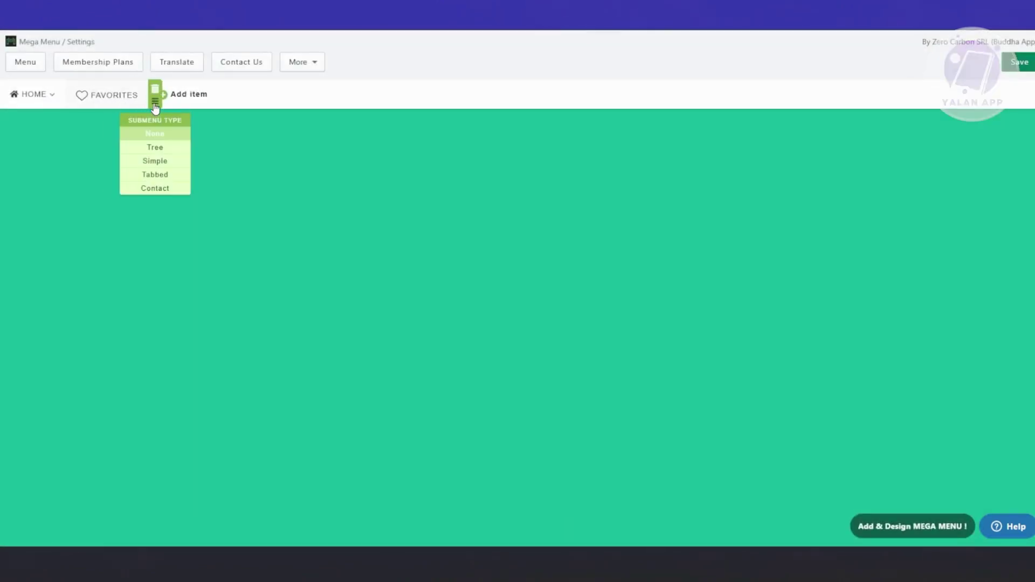
left_click(169, 162)
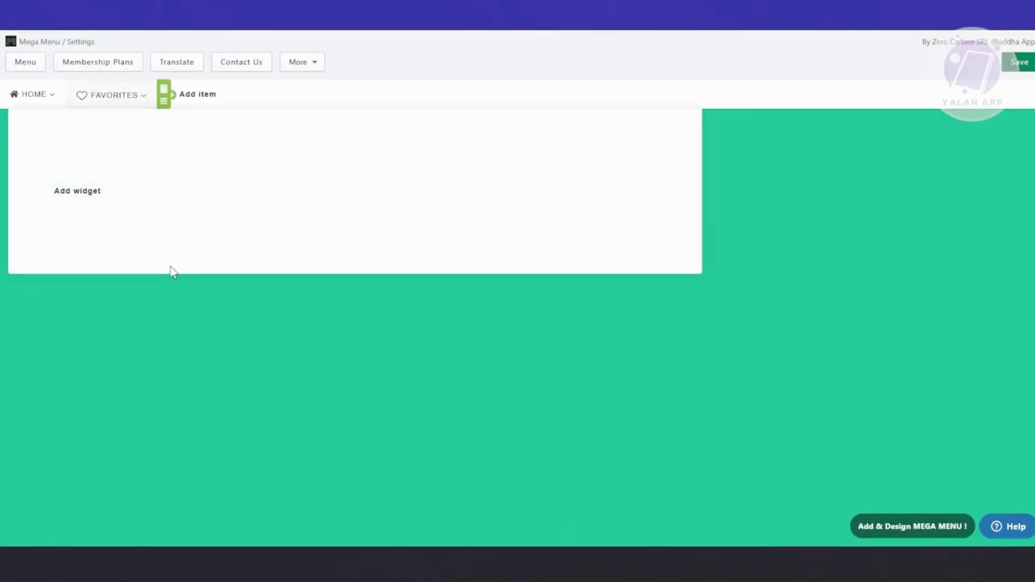
left_click(74, 173)
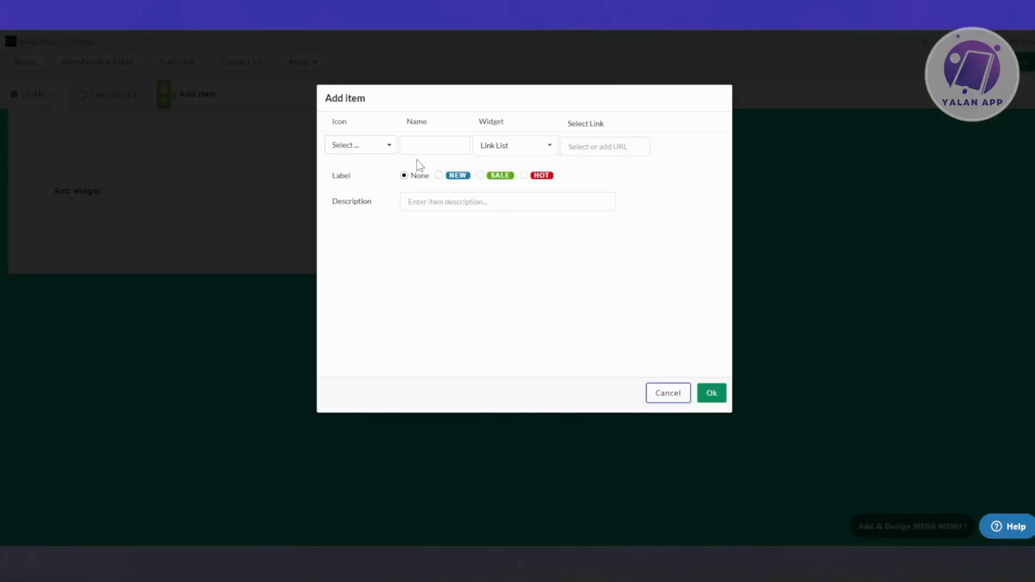
left_click(388, 145)
mouse_move(370, 162)
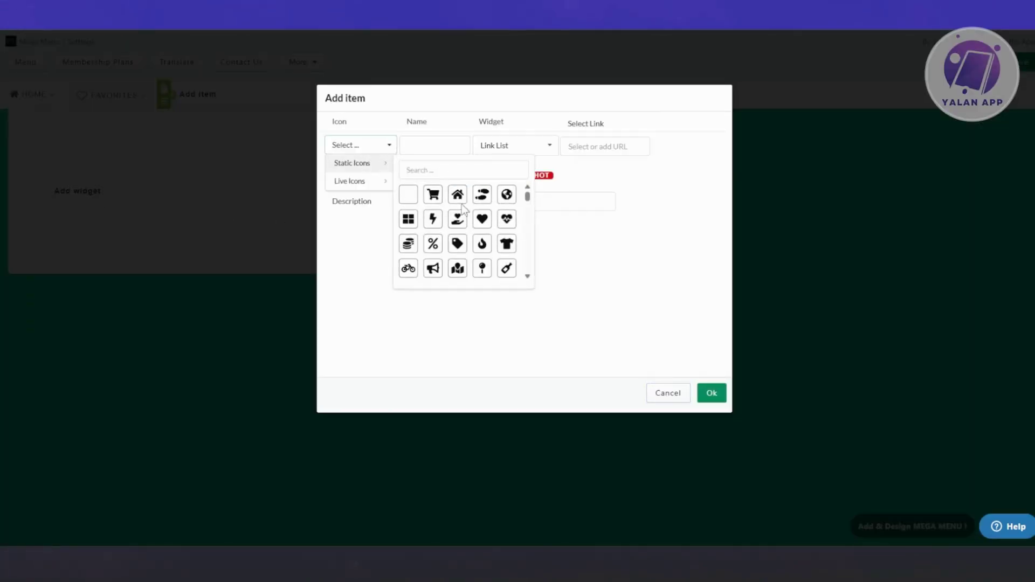
left_click(433, 194)
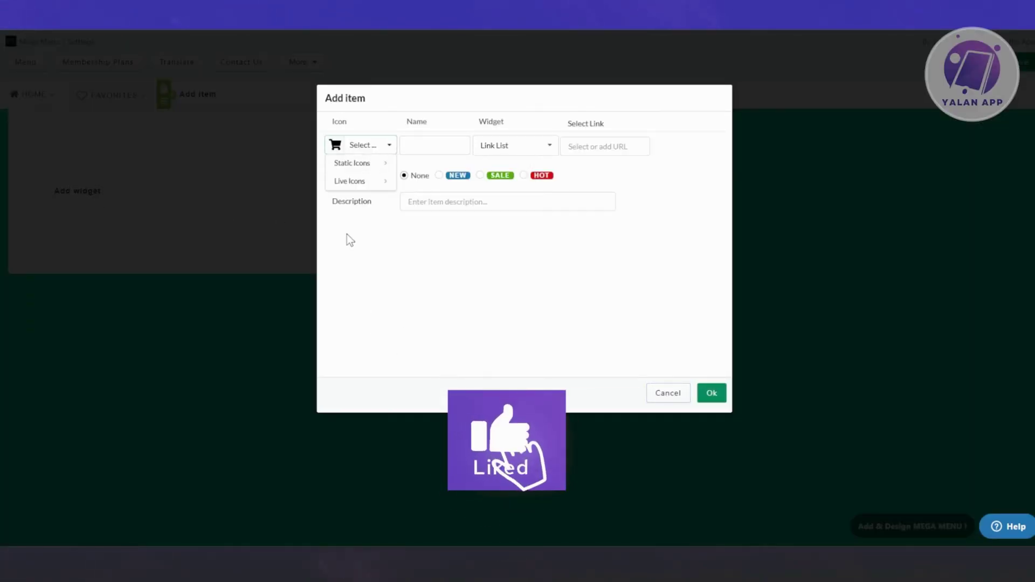
left_click(455, 141)
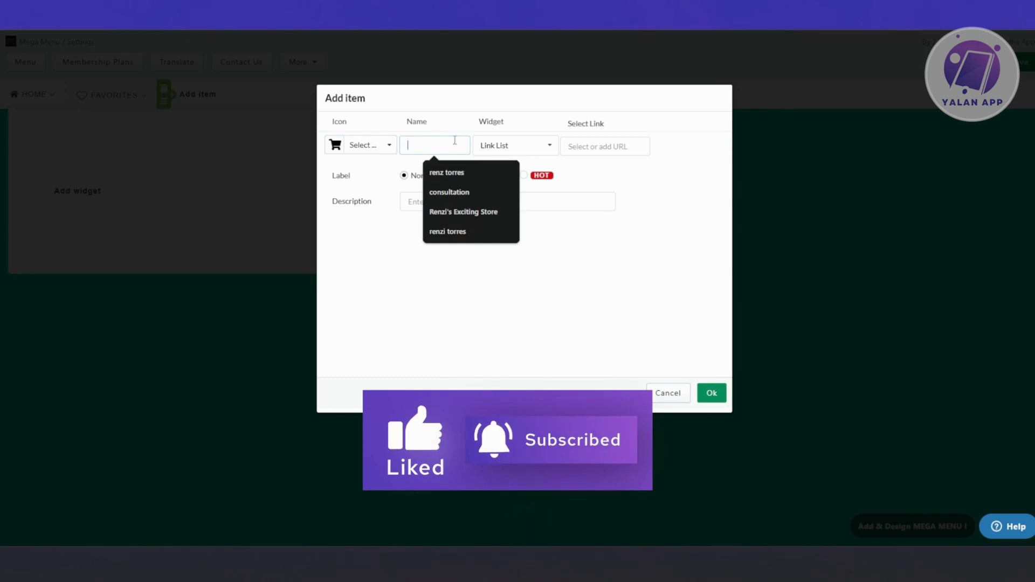
type("PRODUCTS")
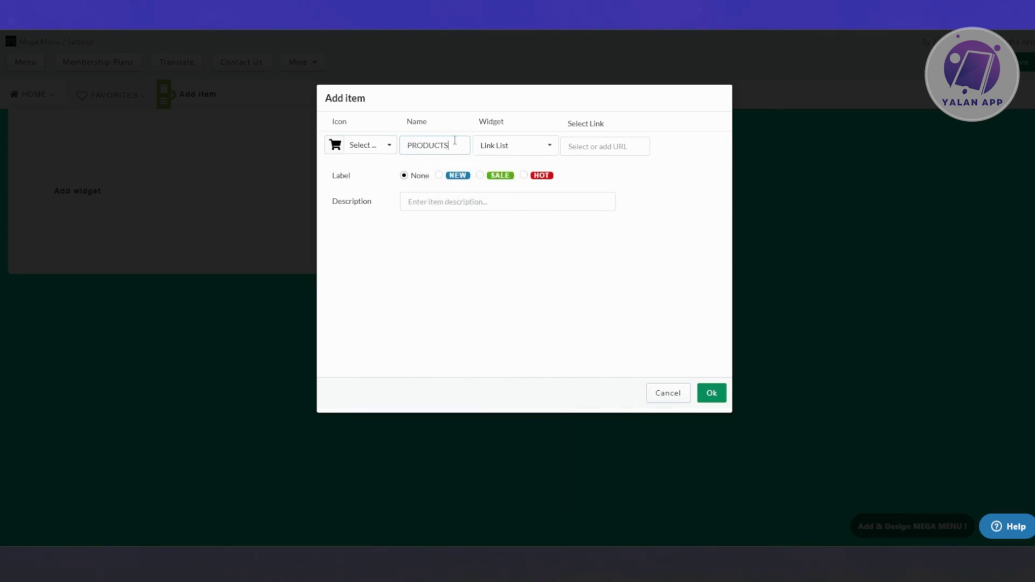
Set the PRODUCTS widget to Featured Collection showing TEST COLLECTION 1 and save it.
left_click(512, 148)
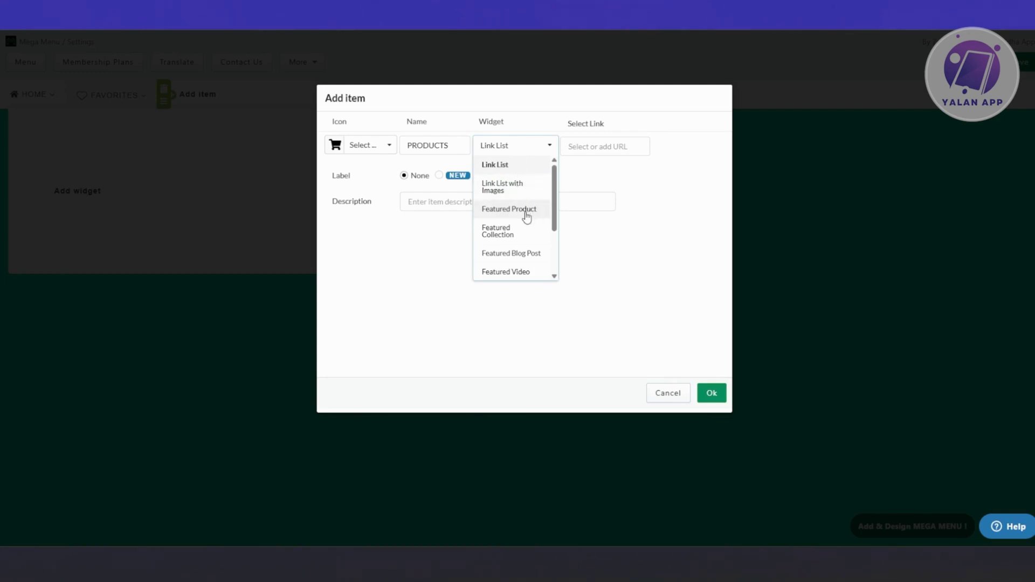
left_click_drag(523, 237, 526, 215)
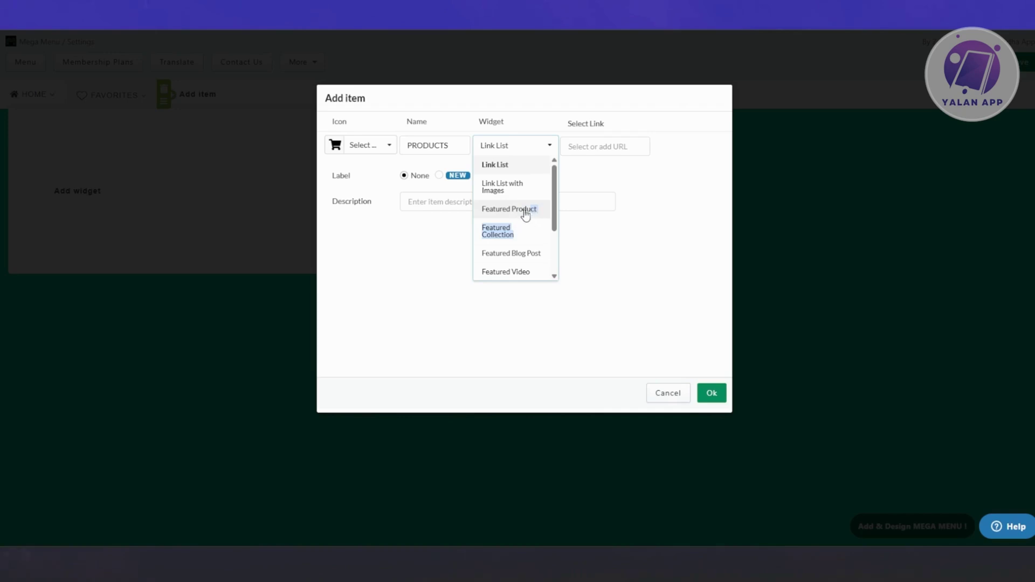
left_click(514, 237)
left_click(639, 145)
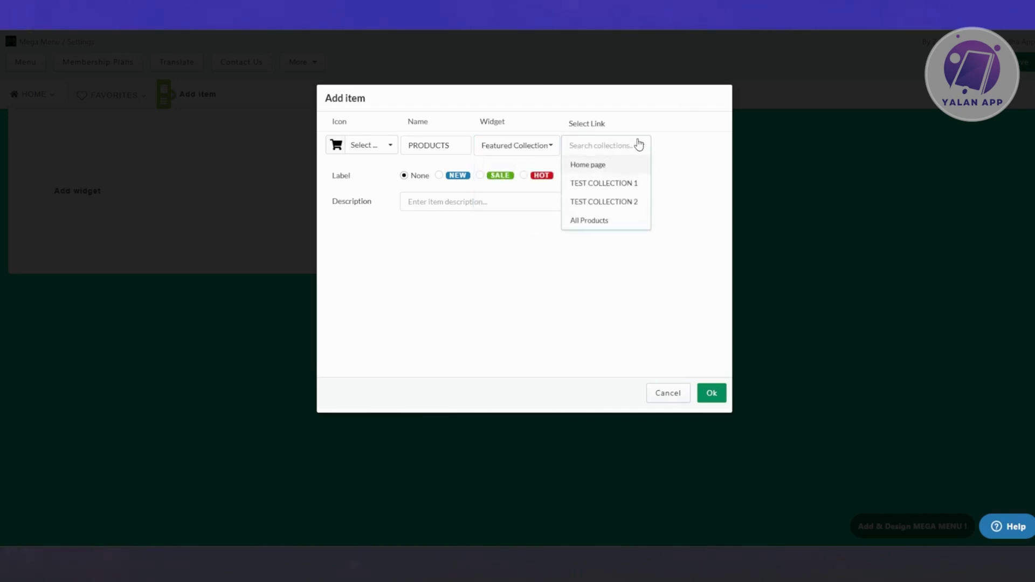
left_click(599, 186)
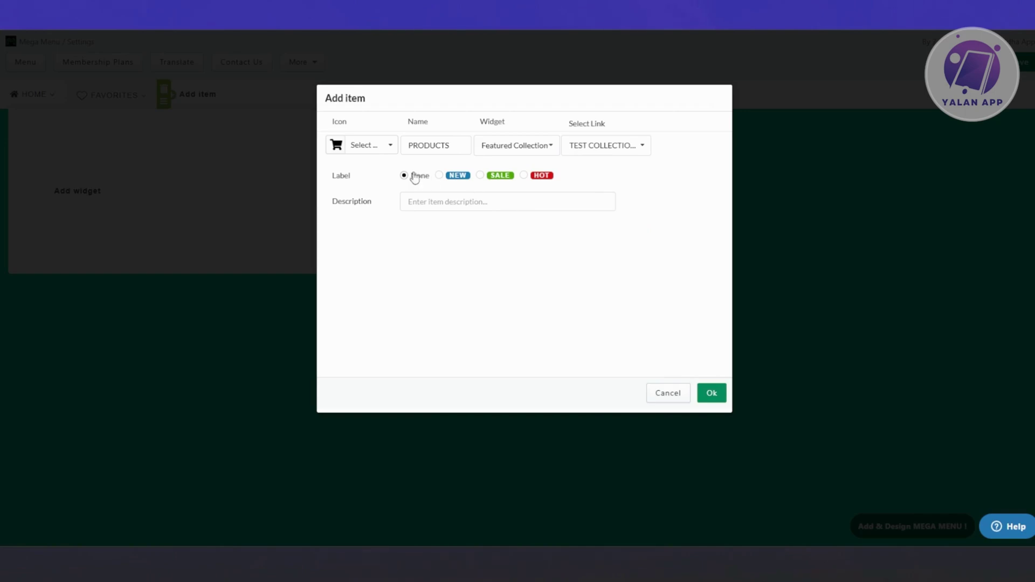
left_click(706, 394)
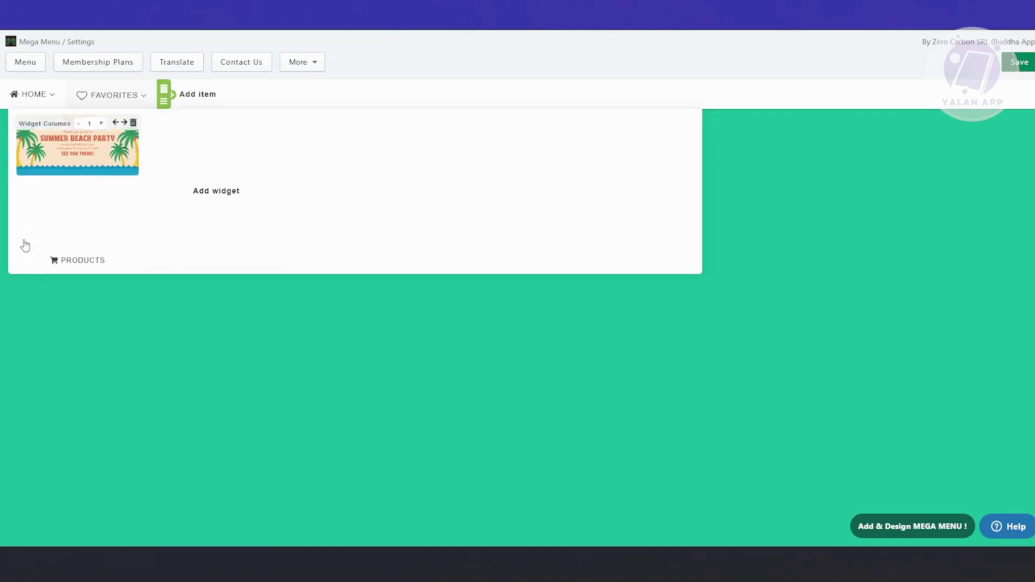
mouse_move(11, 111)
mouse_move(132, 97)
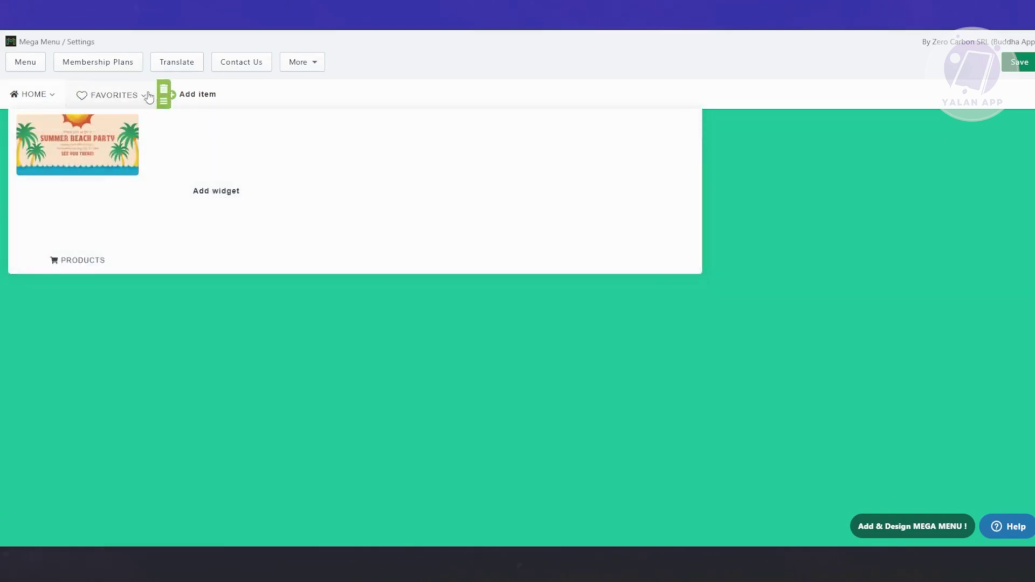
left_click(161, 107)
left_click(172, 174)
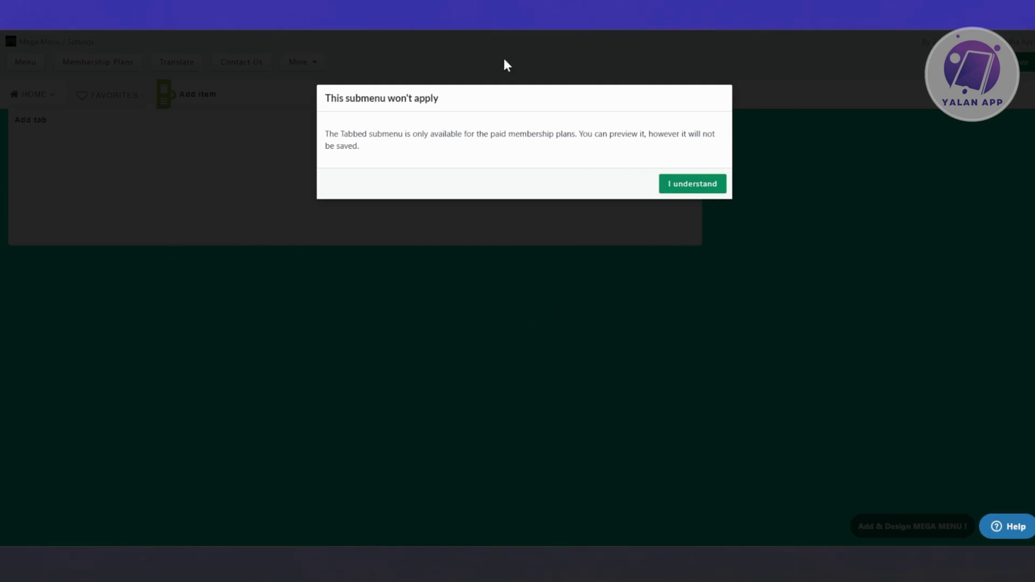
left_click(689, 183)
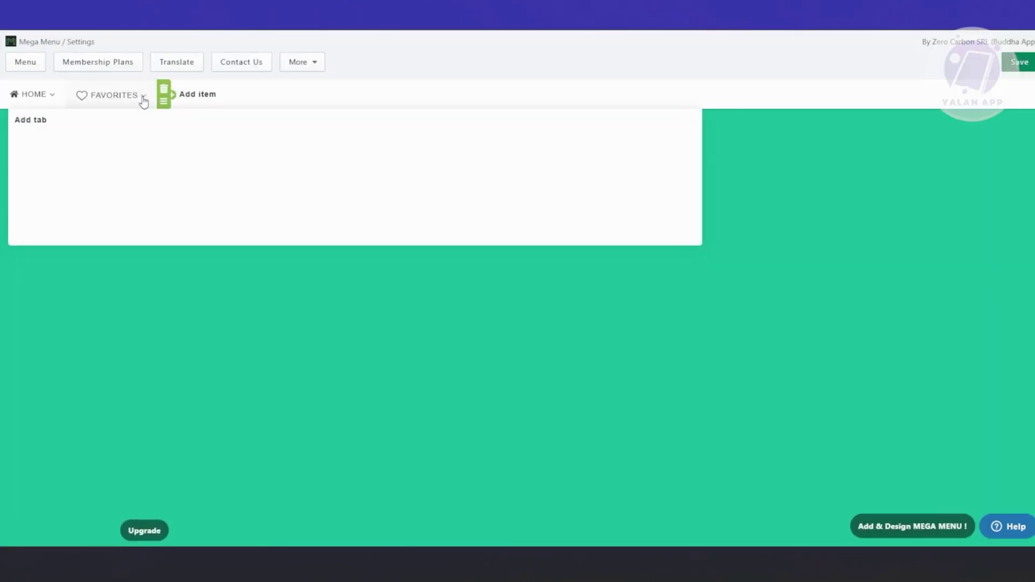
left_click(141, 102)
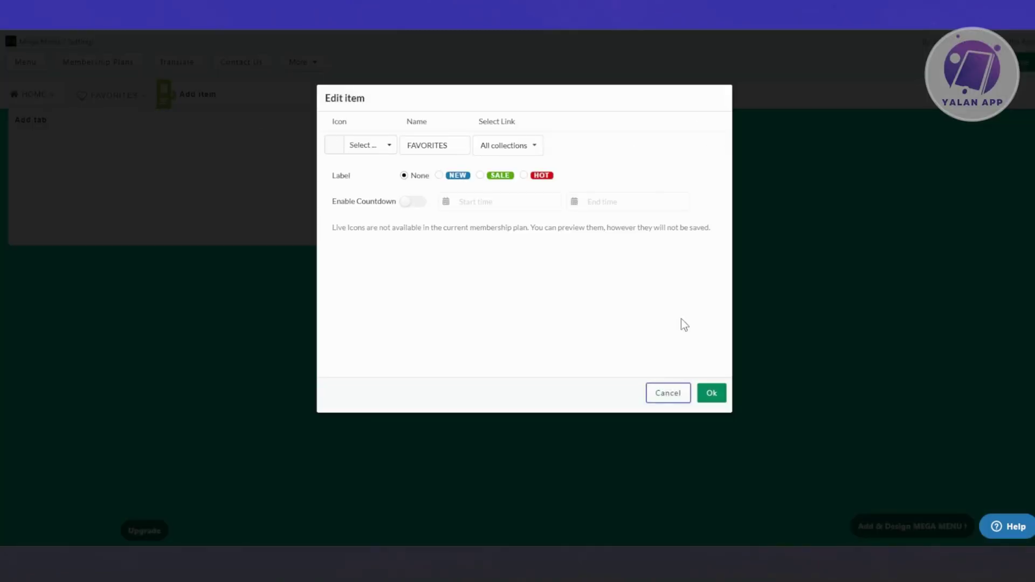
left_click(668, 393)
left_click(162, 102)
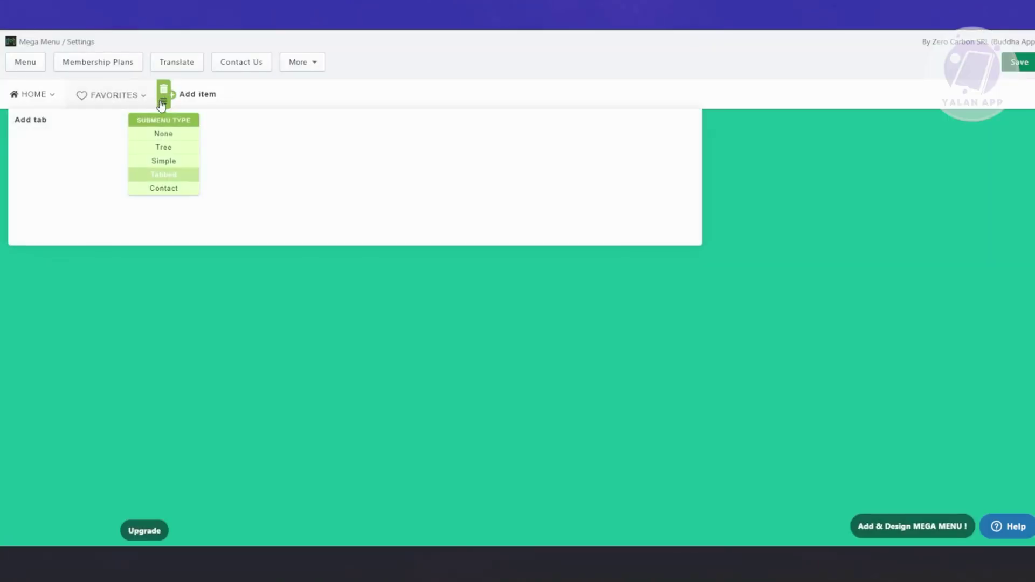
left_click(157, 175)
left_click(162, 102)
left_click(164, 188)
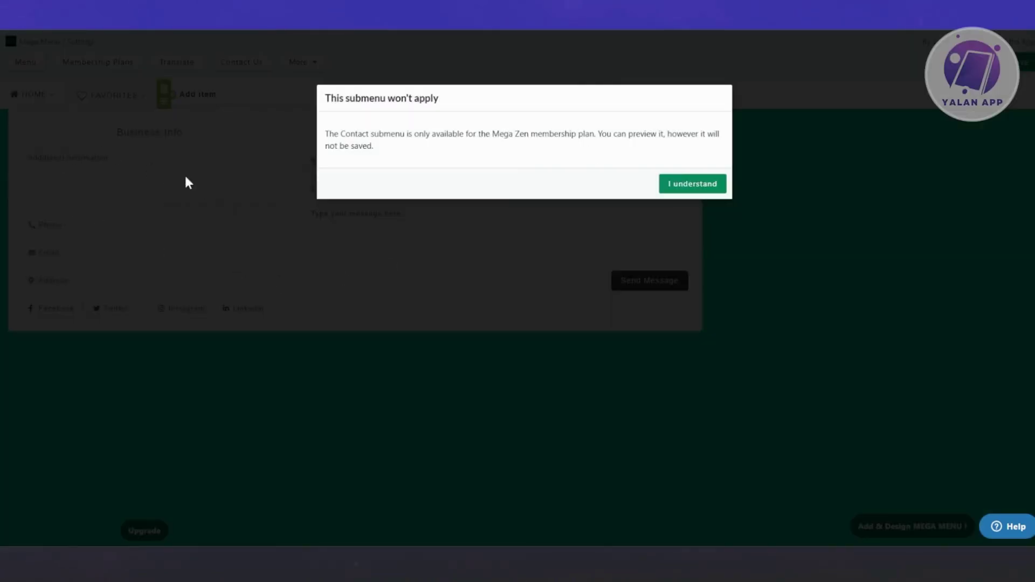
left_click(712, 186)
left_click(163, 103)
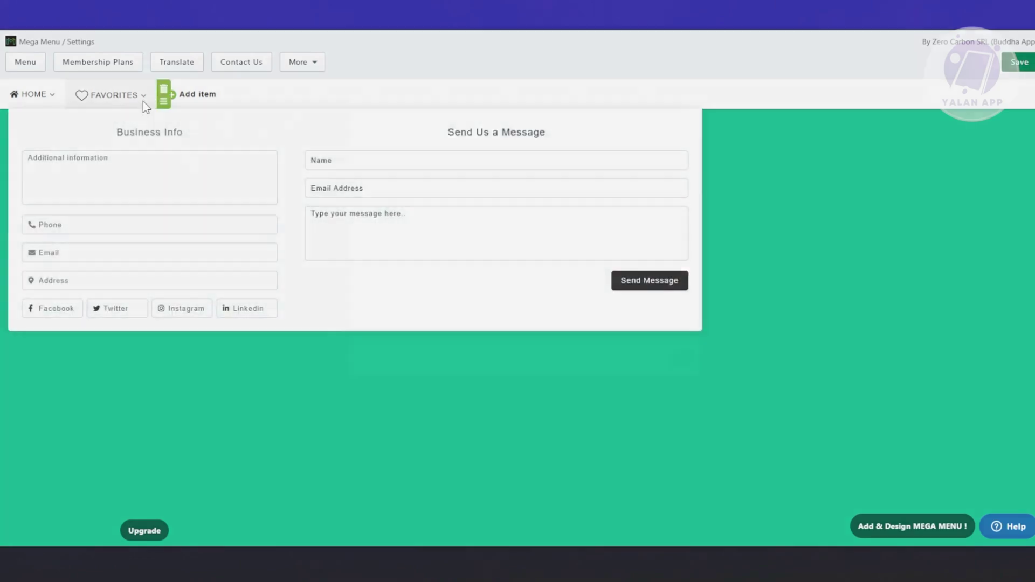
left_click(142, 99)
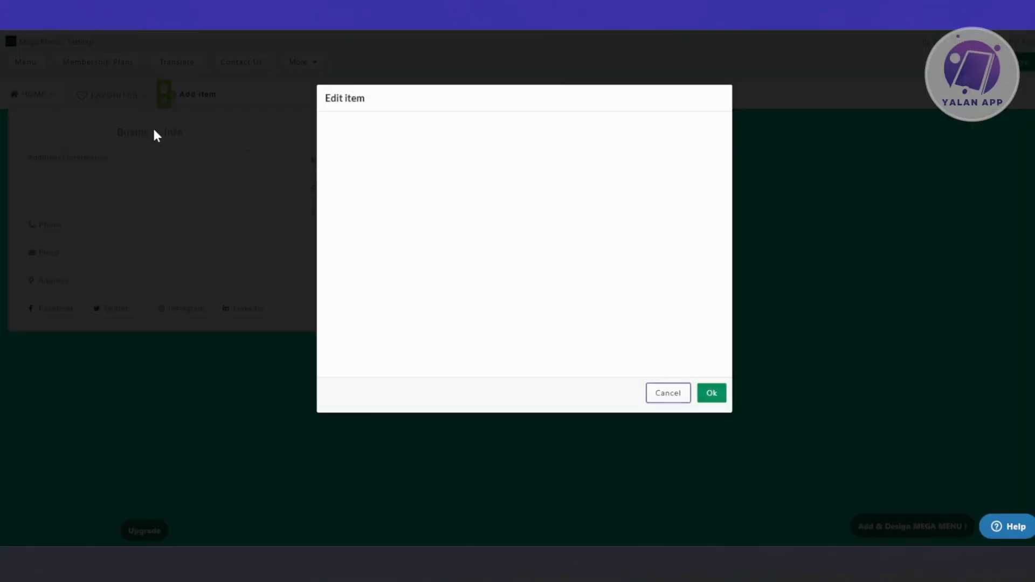
left_click(669, 393)
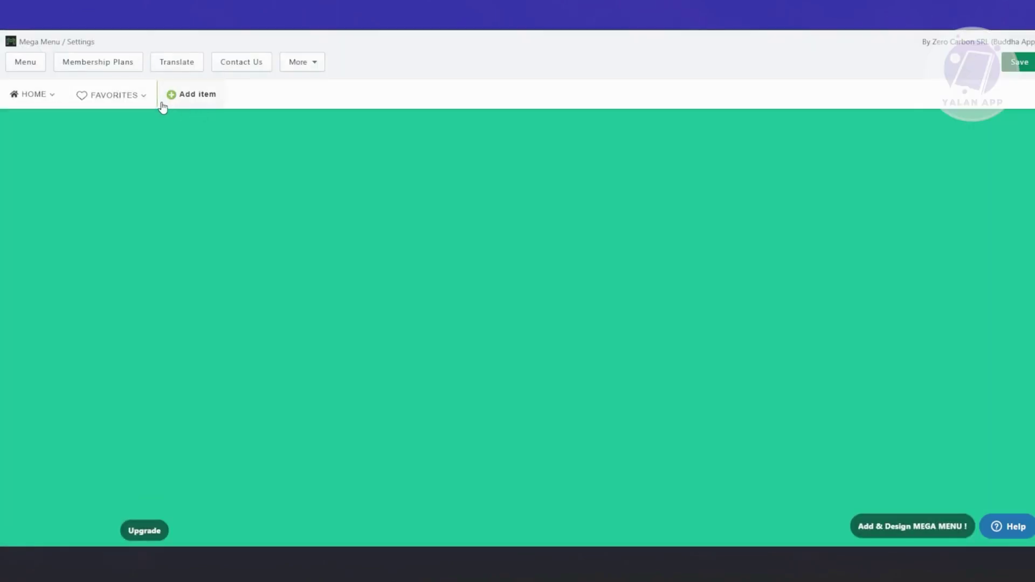
left_click(163, 100)
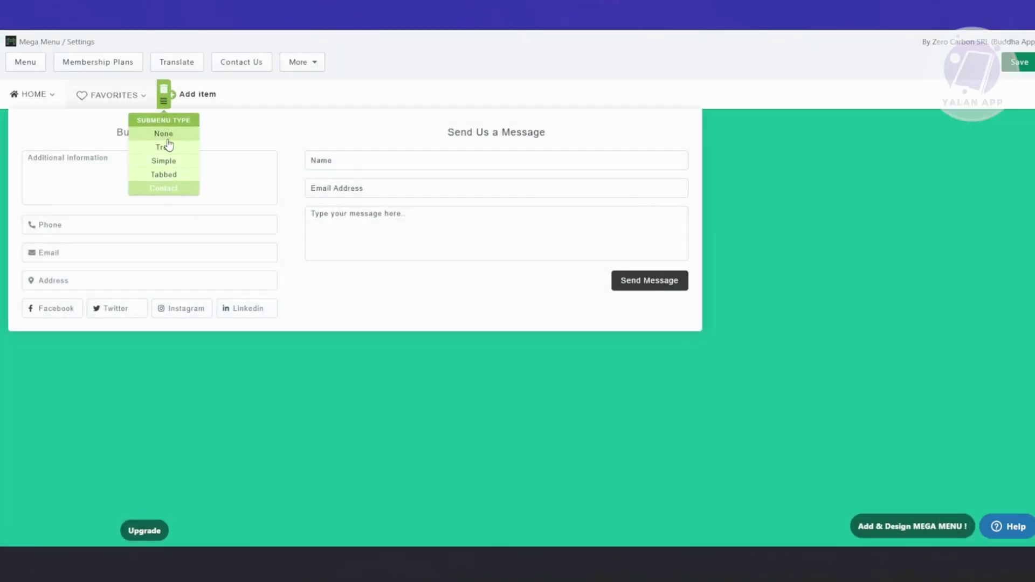
left_click(170, 161)
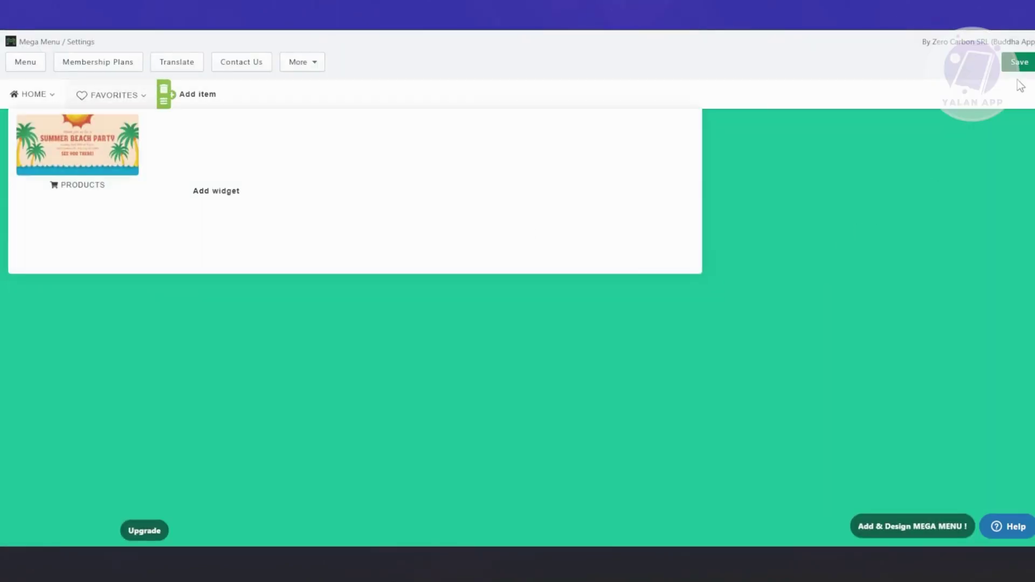
Save the mega menu, then save the Dawn theme with the Buddha Megamenu embed enabled.
left_click(1025, 69)
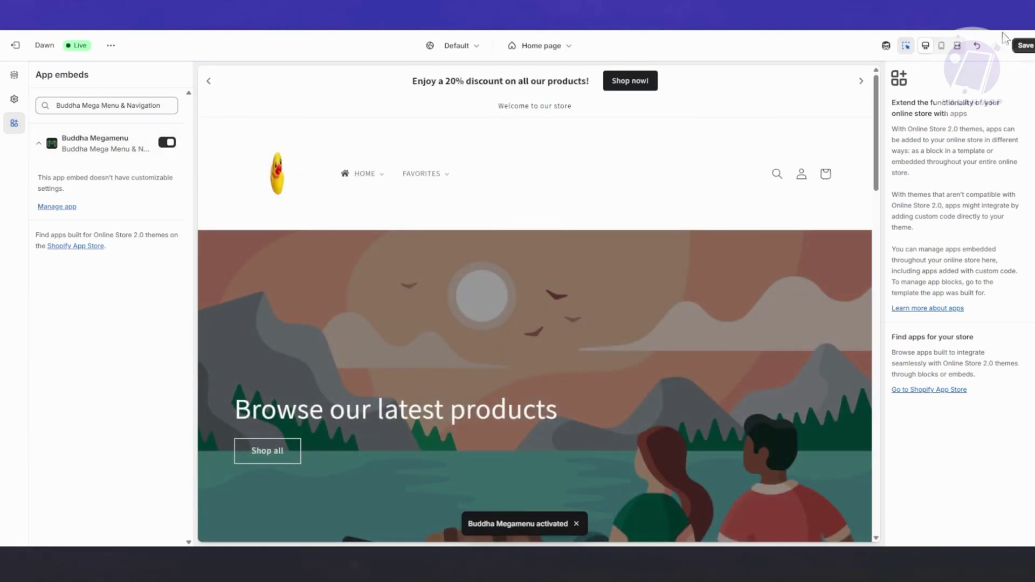
key("ctrl+s")
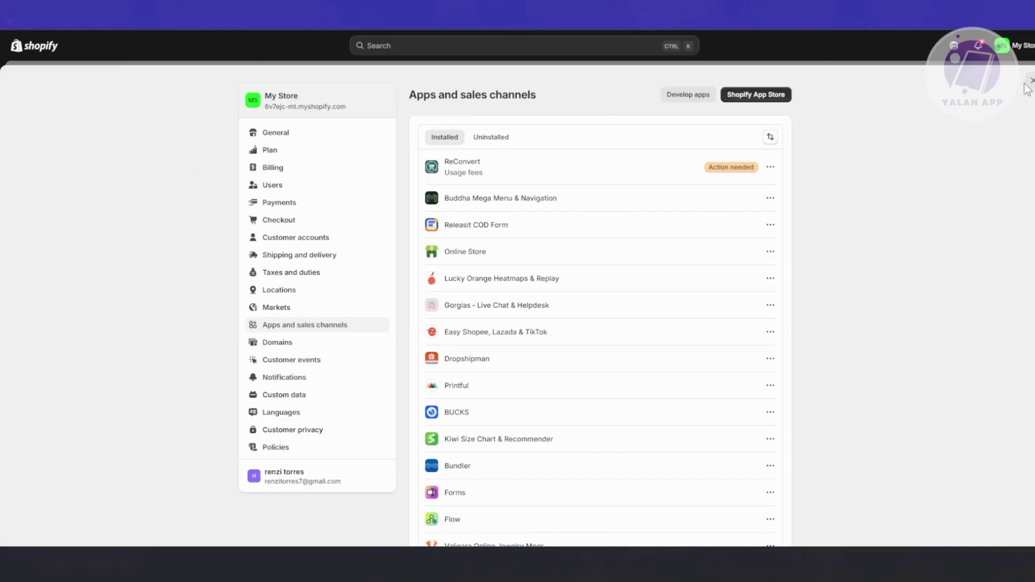
Close the settings overlay and check the live storefront's mega menu, with FAVORITES showing the PRODUCTS widget.
left_click(1031, 80)
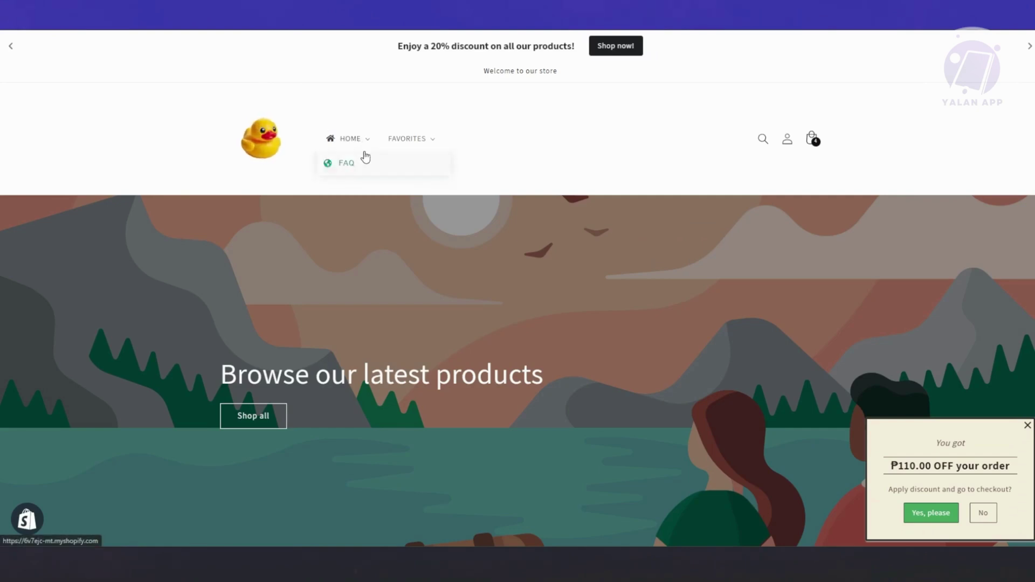
mouse_move(426, 139)
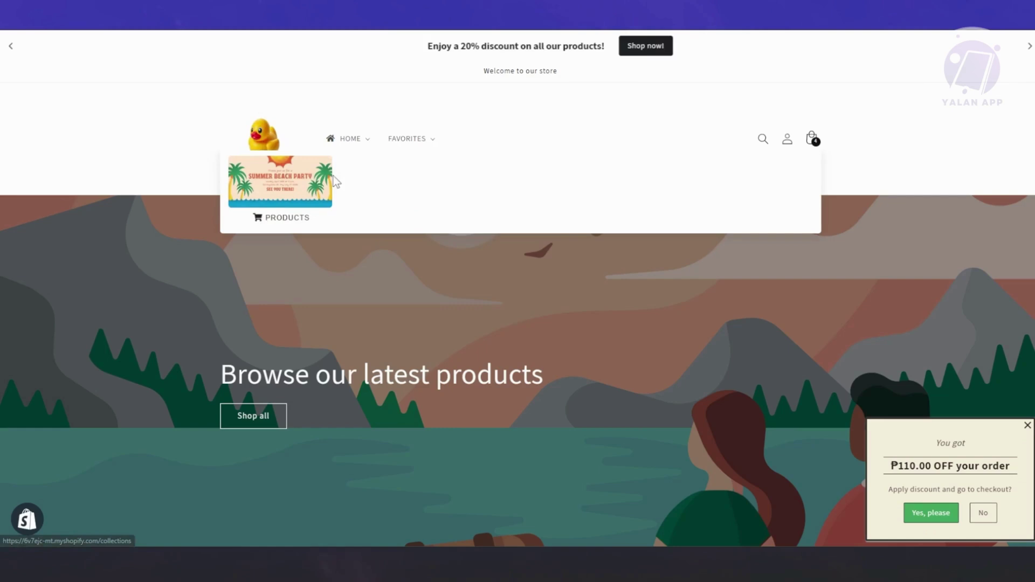